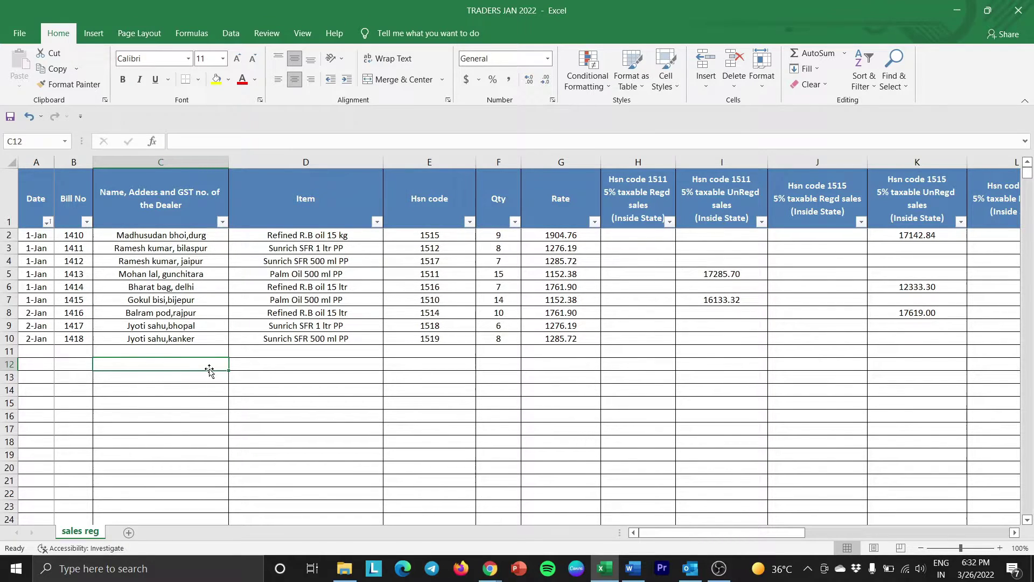
Inspect the register's formulas from dealer cell C7 across to the taxable sales, GST, CGST and Bill Amount columns
click(214, 300)
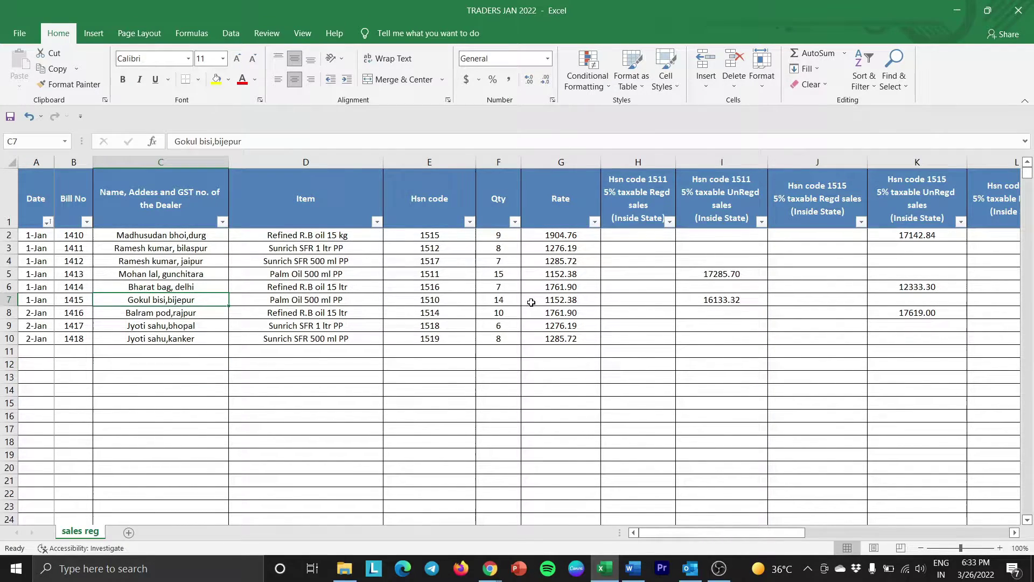
key(Right)
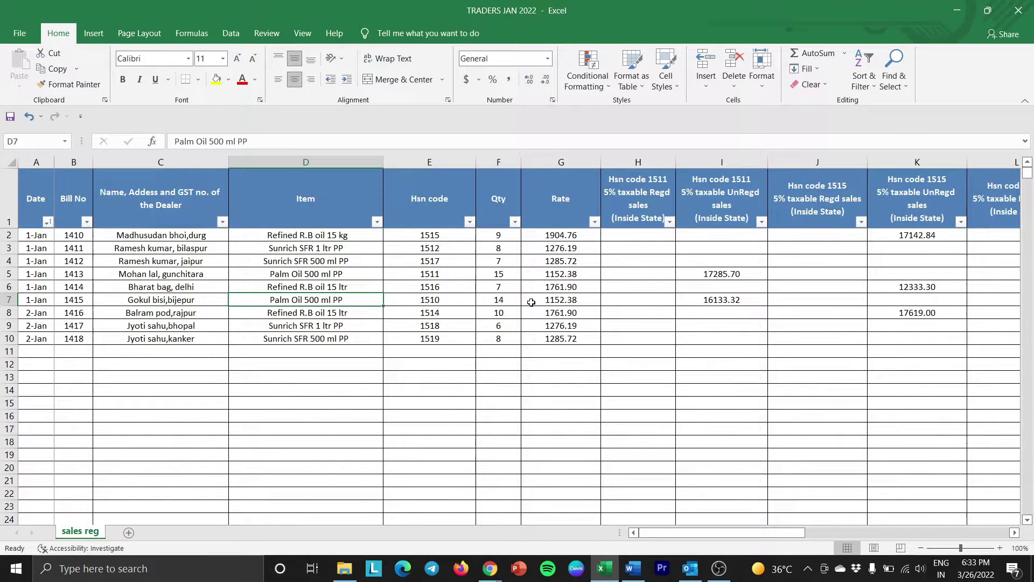
key(Right)
key(Right)
key(Right)
key(Right)
key(Right)
key(Right)
key(Right)
key(Right)
key(Right)
key(Right)
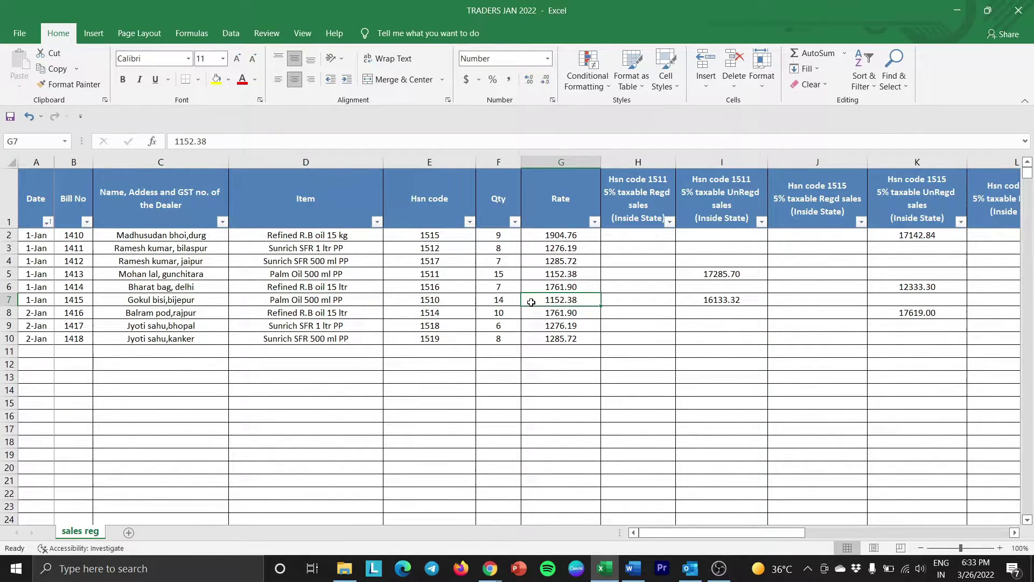
key(Down)
key(Down)
key(Down)
key(Left)
key(Right)
key(Right)
key(Right)
key(Right)
key(Right)
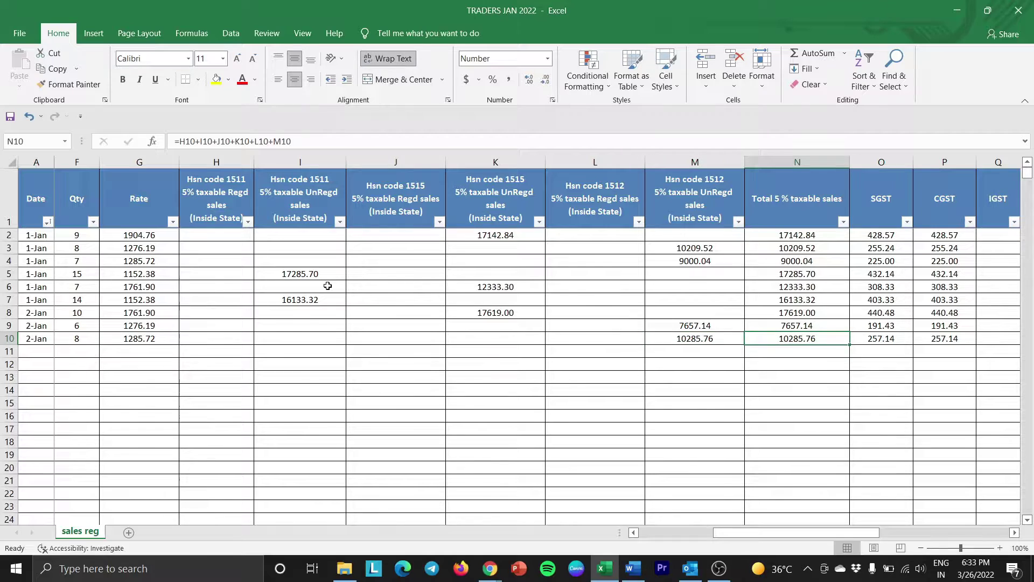
key(Right)
key(Right)
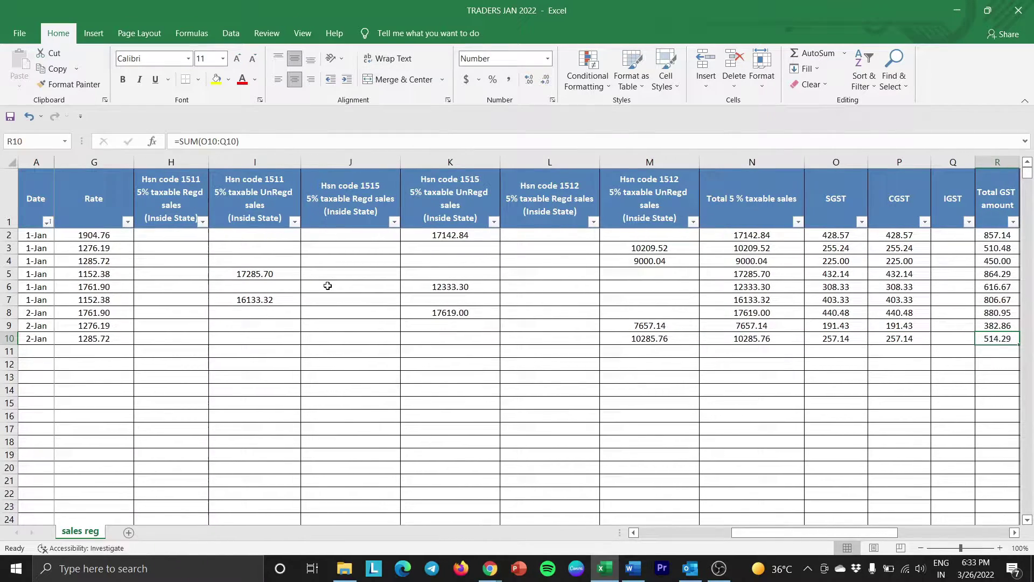
key(Left)
key(Left)
key(Left)
key(Left)
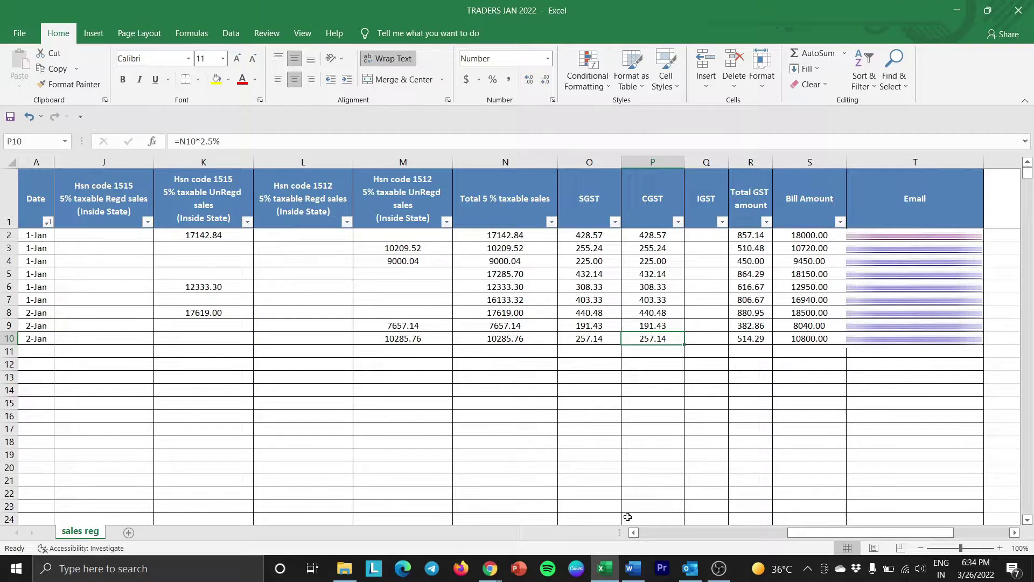
Switch to the Word TRADERS tax invoice for bill 1410 and select its heading row
click(633, 570)
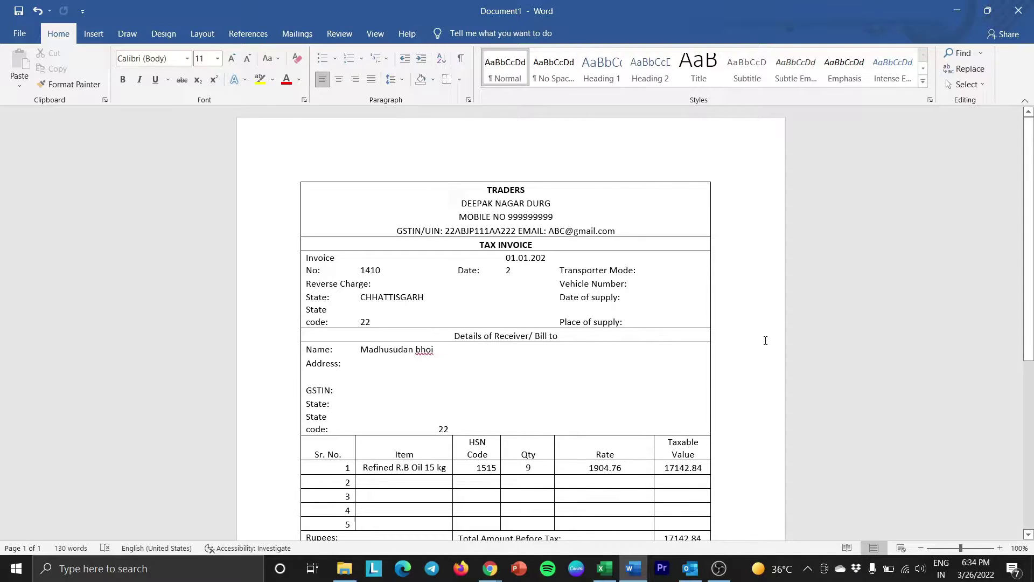
mouse_move(1030, 153)
mouse_down()
mouse_move(1030, 237)
mouse_move(1030, 135)
mouse_up()
click(180, 186)
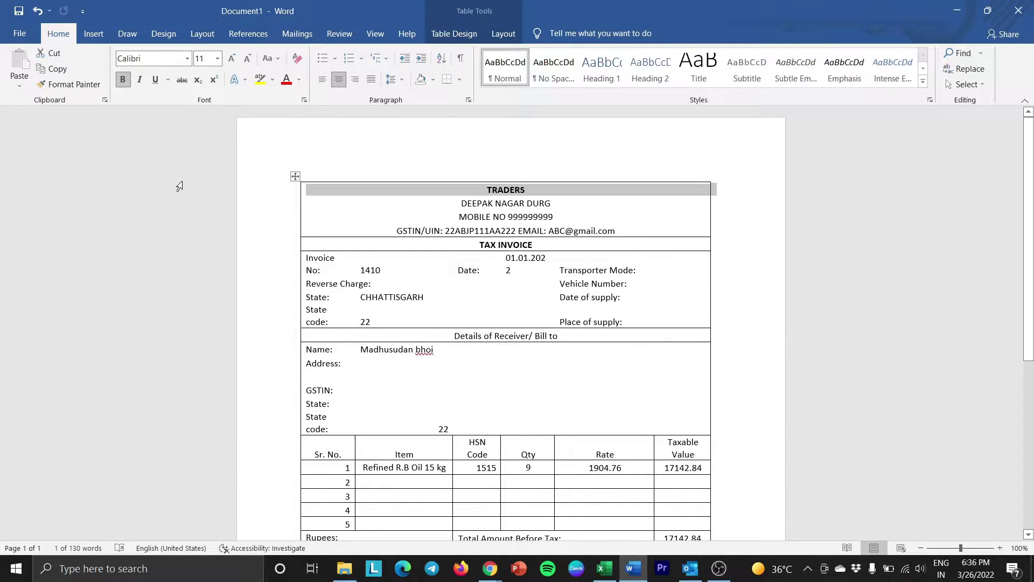
Set the invoice's mail merge document type to Normal Word Document under Start Mail Merge
click(294, 38)
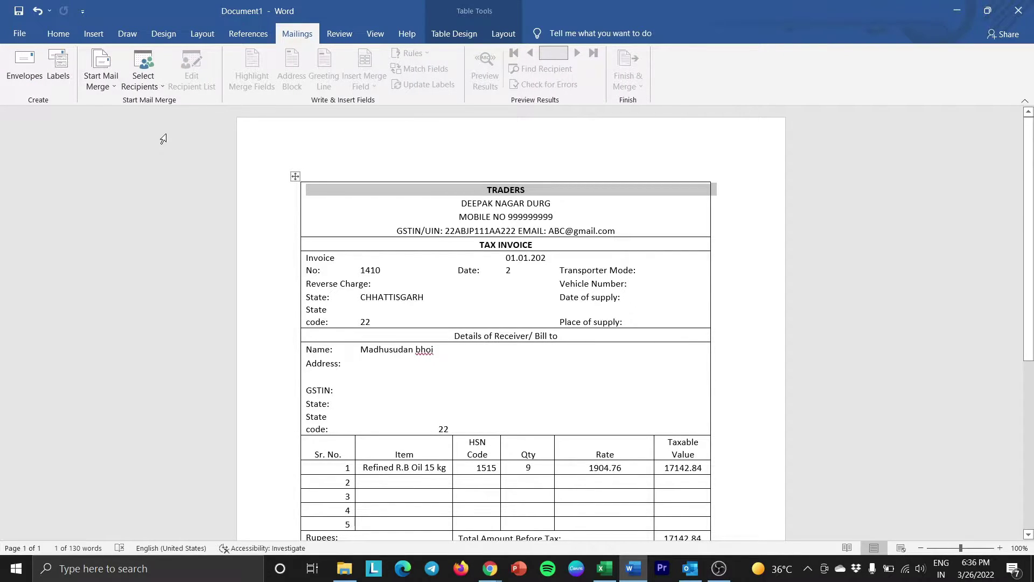
click(104, 93)
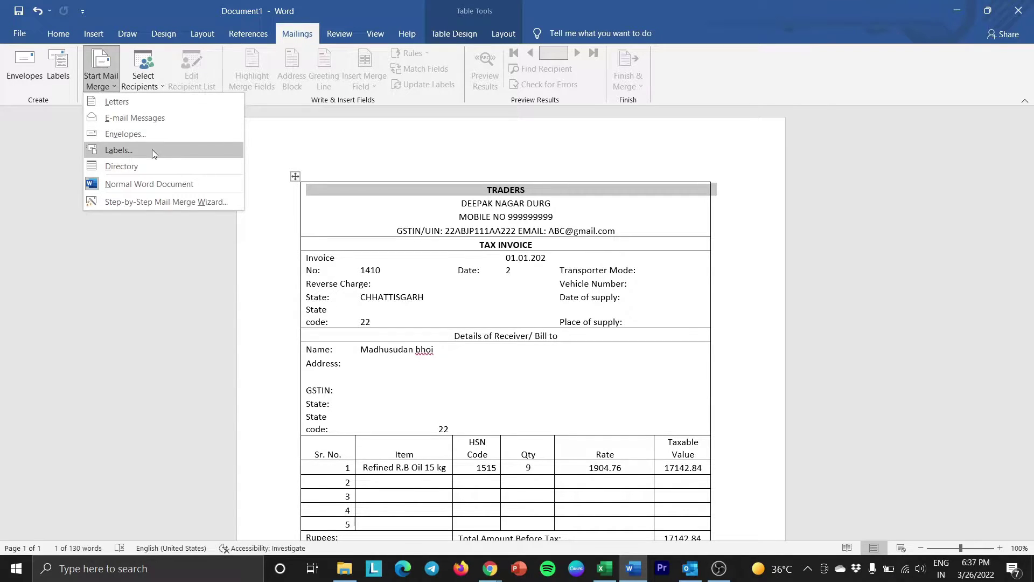
click(147, 184)
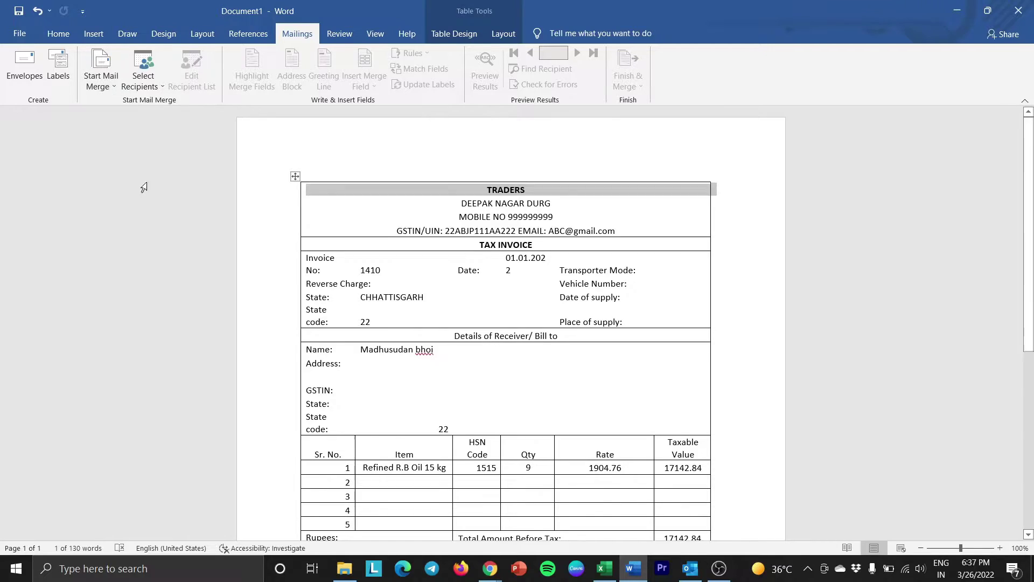
Use the 'sales reg$' sheet of TRADERS JAN 2022 in the MARCH 22 folder as the recipient list
click(159, 85)
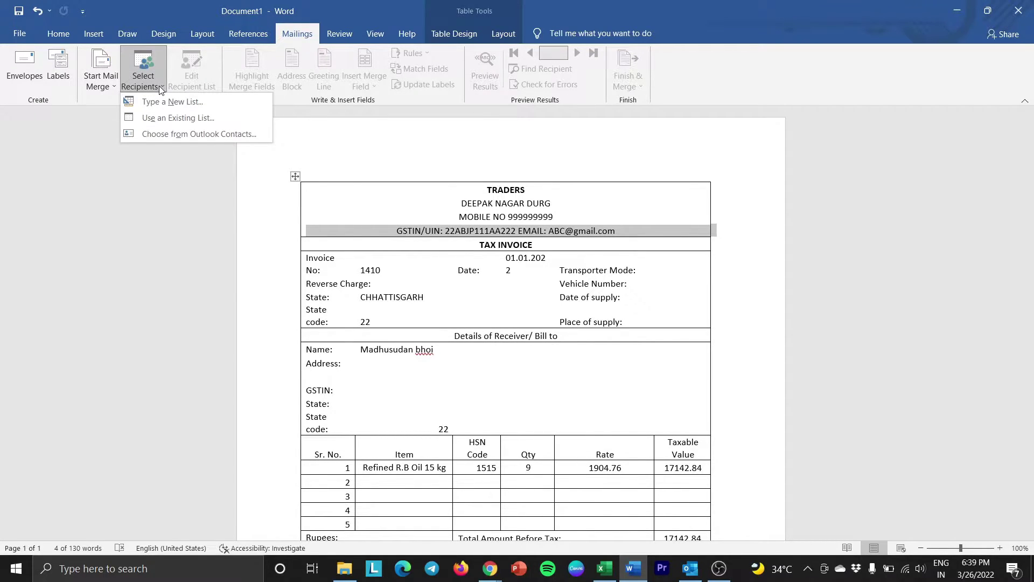
click(163, 121)
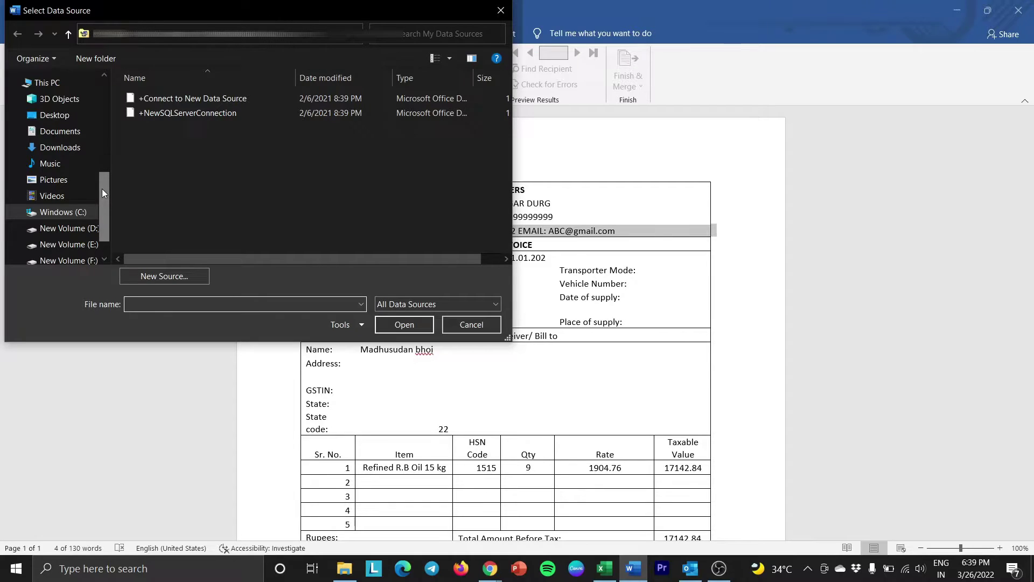
drag(103, 193, 101, 130)
click(62, 77)
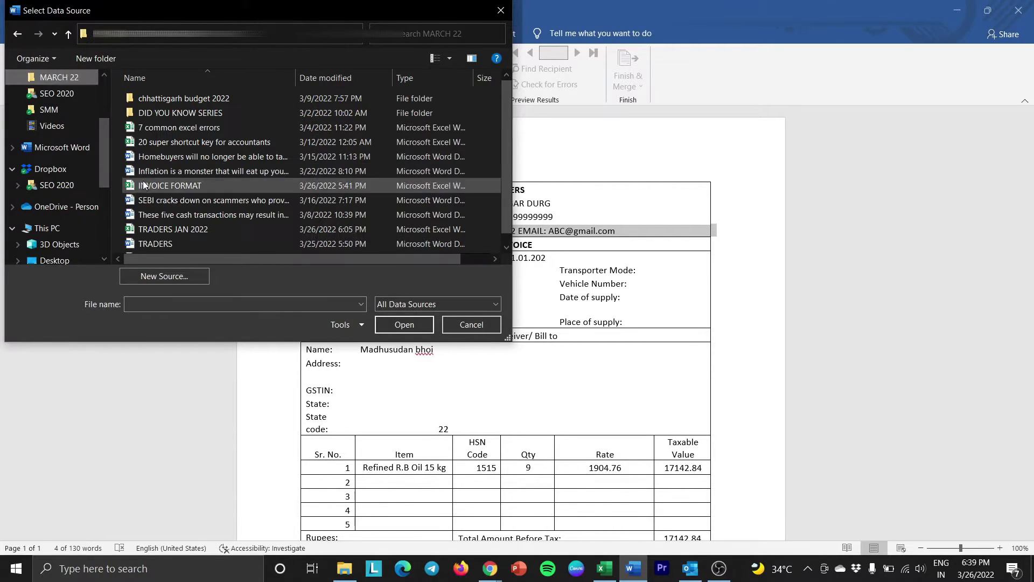
click(174, 231)
click(404, 324)
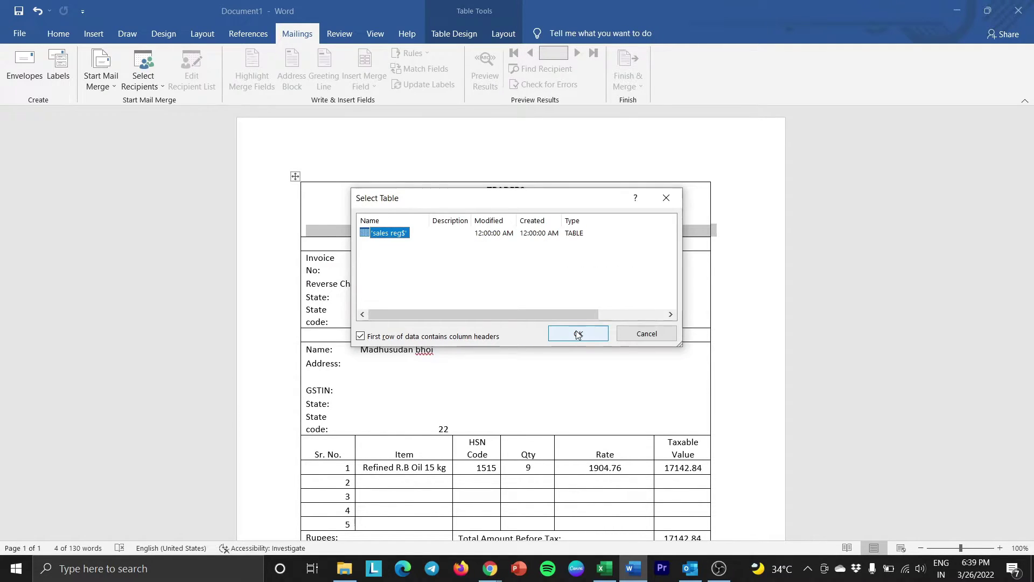
click(578, 334)
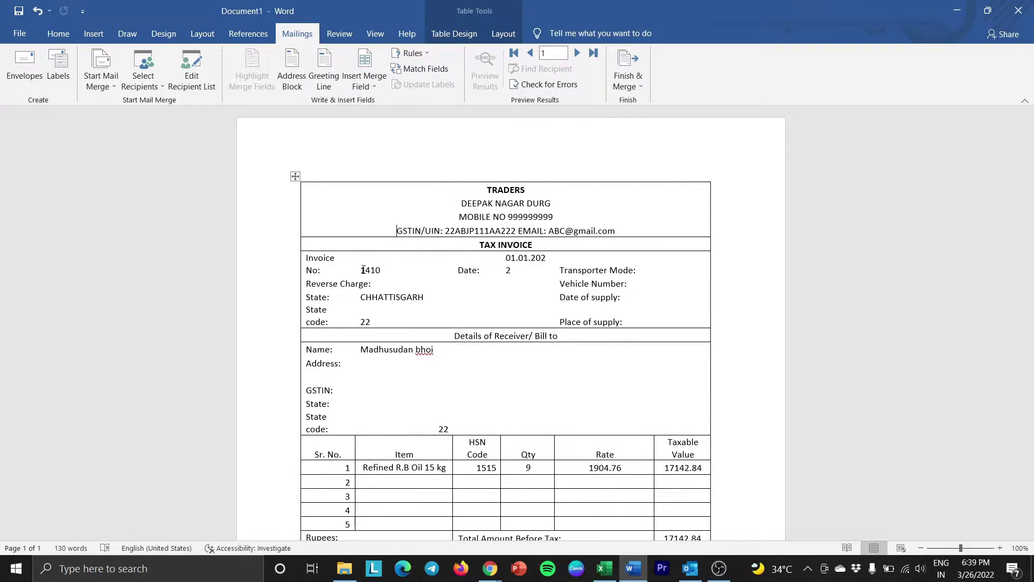
Replace invoice number 1410, the invoice date and receiver's name with Bill_No, Date and dealer fields
double_click(363, 270)
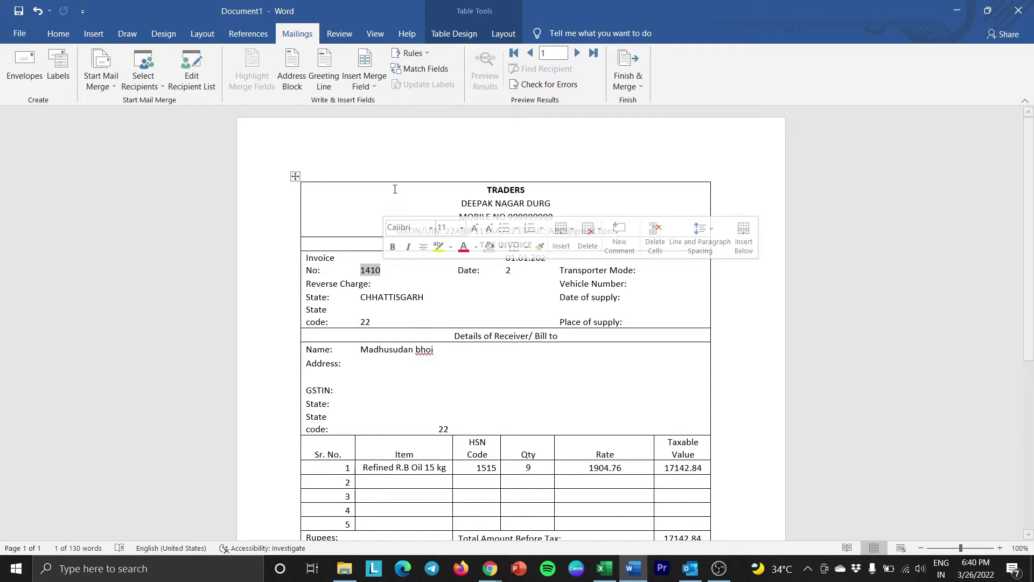
click(362, 86)
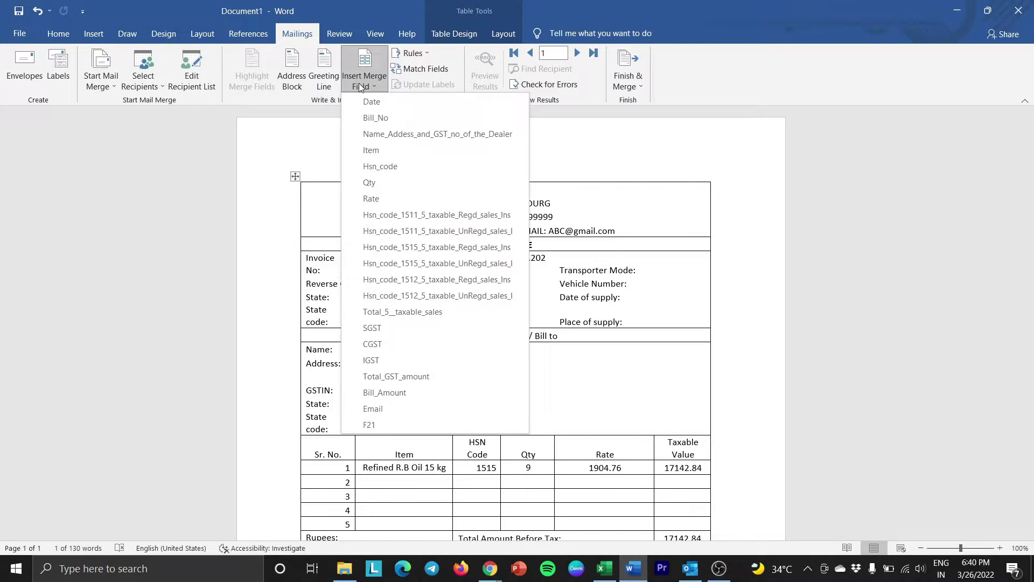
click(370, 117)
double_click(525, 258)
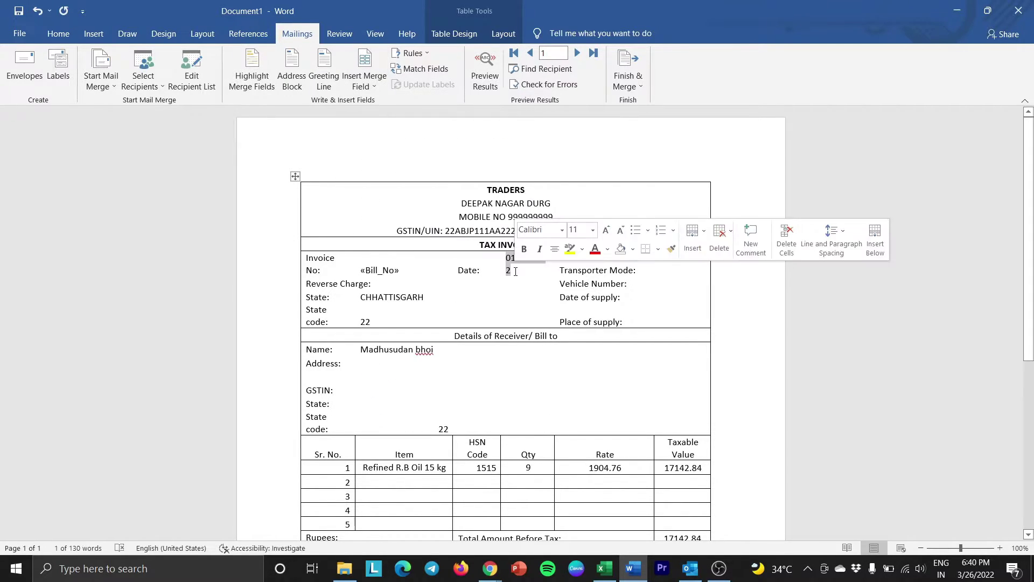
click(369, 80)
click(372, 102)
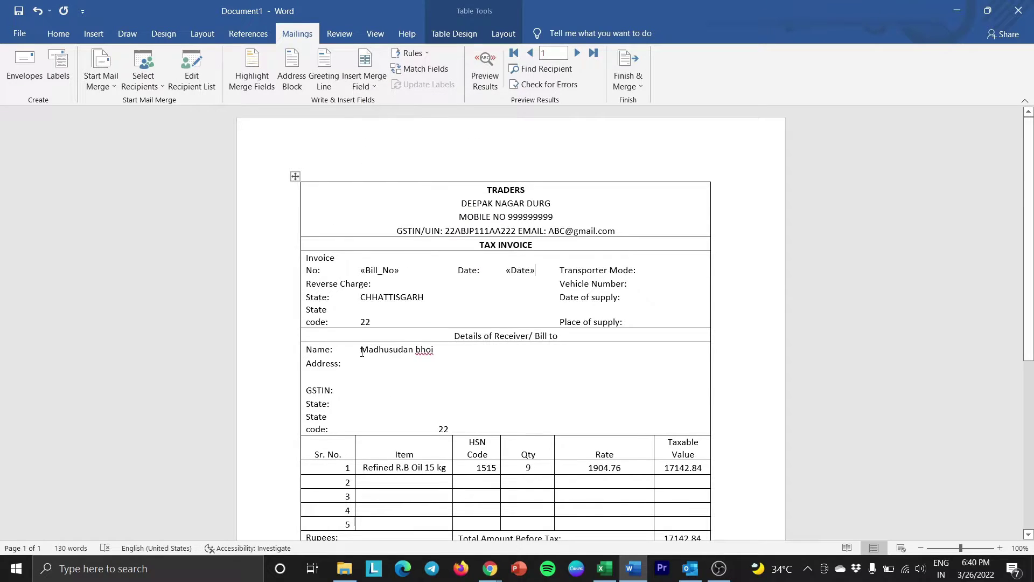
drag(360, 349, 433, 350)
click(370, 80)
click(384, 134)
Replace the row-1 item text and HSN code 1515 with the Item and Hsn_code fields
drag(363, 478, 512, 480)
click(364, 76)
click(372, 150)
click(369, 80)
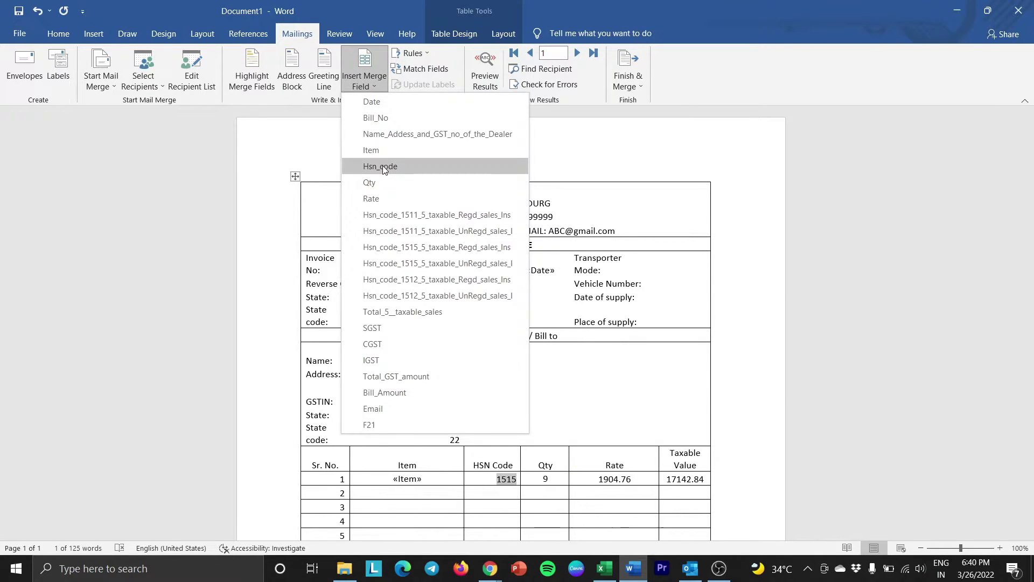
click(372, 166)
Put Qty, Rate and Total_5__taxable_sales fields in place of 9, 1904.76 and the taxable value
key(Tab)
click(364, 81)
click(386, 179)
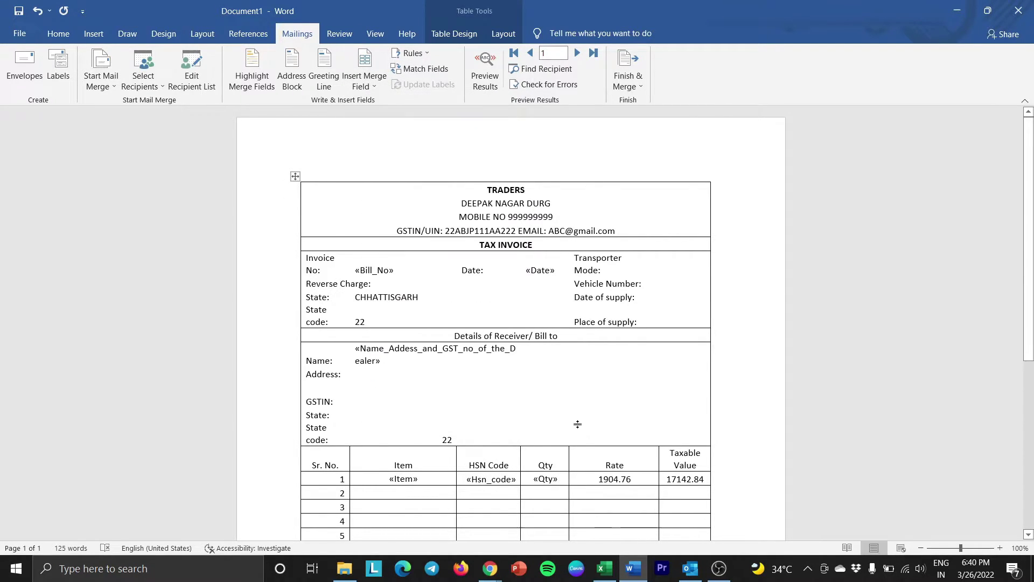
key(Tab)
click(364, 78)
click(371, 198)
key(Tab)
click(365, 78)
click(403, 311)
Replace the pre-tax total 17142.84 and the 428.57 CGST and SGST amounts with their merge fields
scroll(485, 323, down, 8)
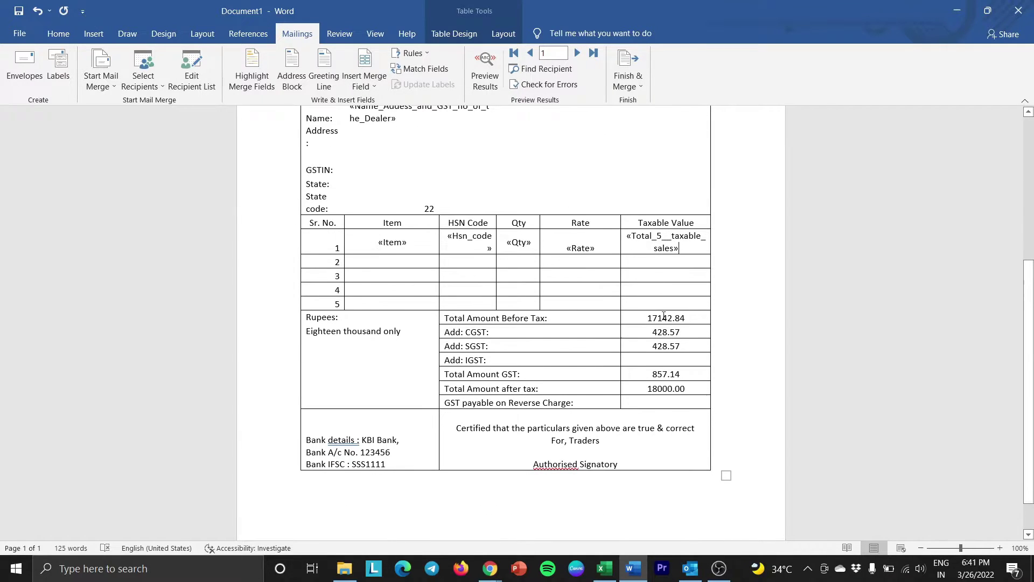
double_click(665, 318)
click(367, 73)
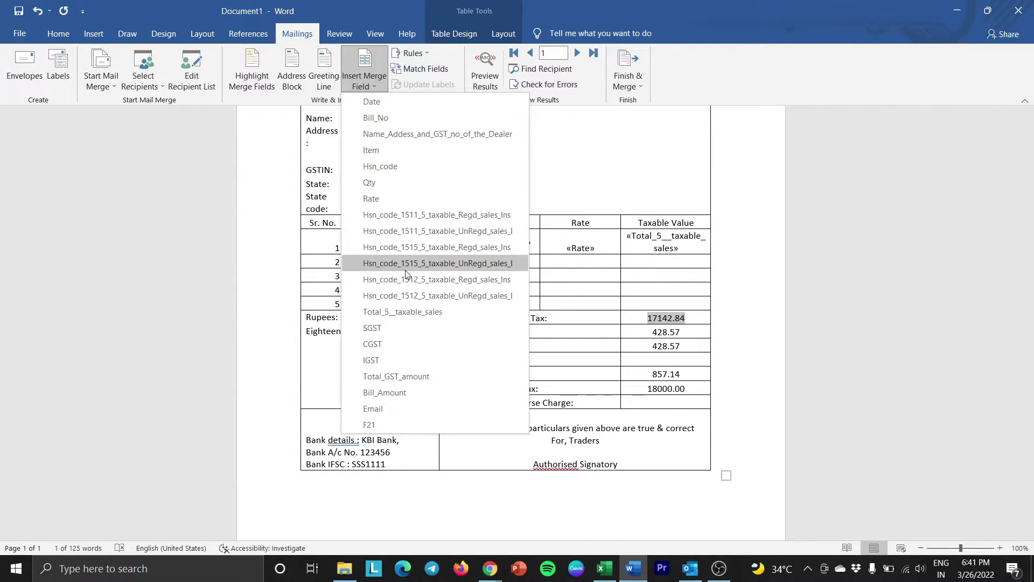
click(409, 314)
double_click(665, 343)
click(364, 79)
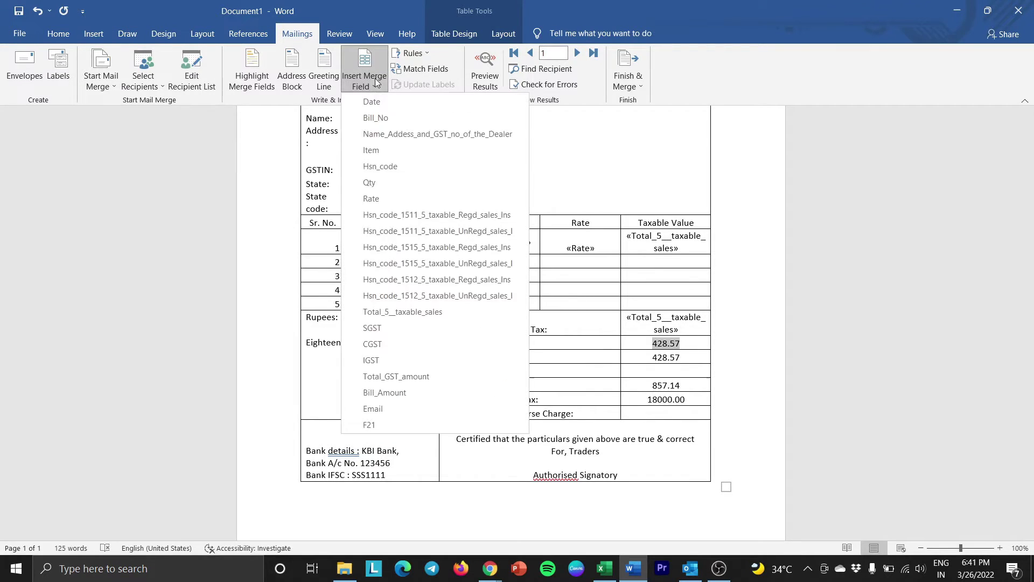
click(409, 344)
double_click(682, 358)
click(364, 78)
click(371, 327)
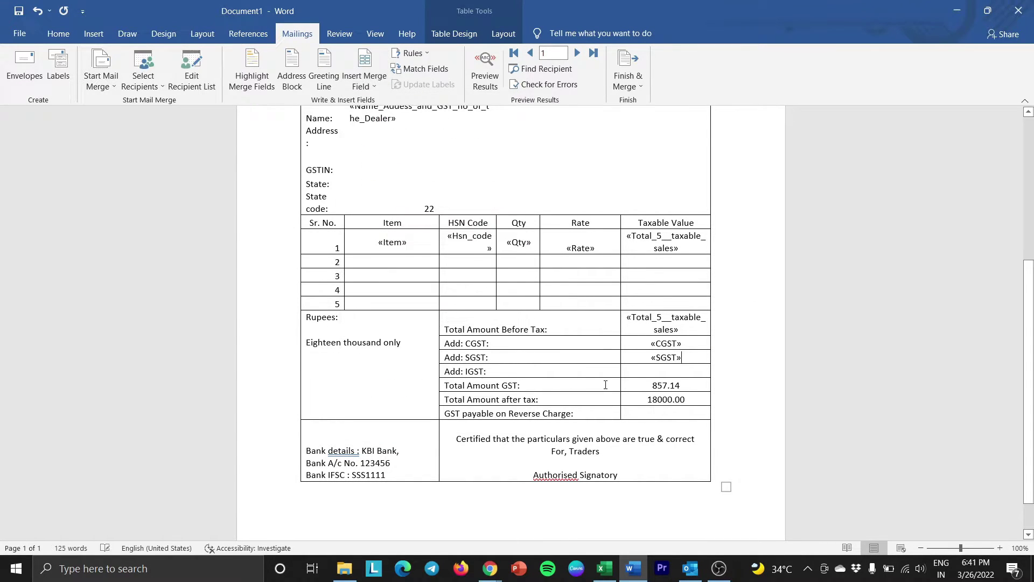
Insert IGST, Total_GST_amount and Bill_Amount fields into the IGST, 857.14 and 18000.00 cells
click(666, 371)
click(365, 86)
click(372, 359)
double_click(667, 385)
click(364, 78)
click(396, 375)
double_click(666, 410)
click(364, 78)
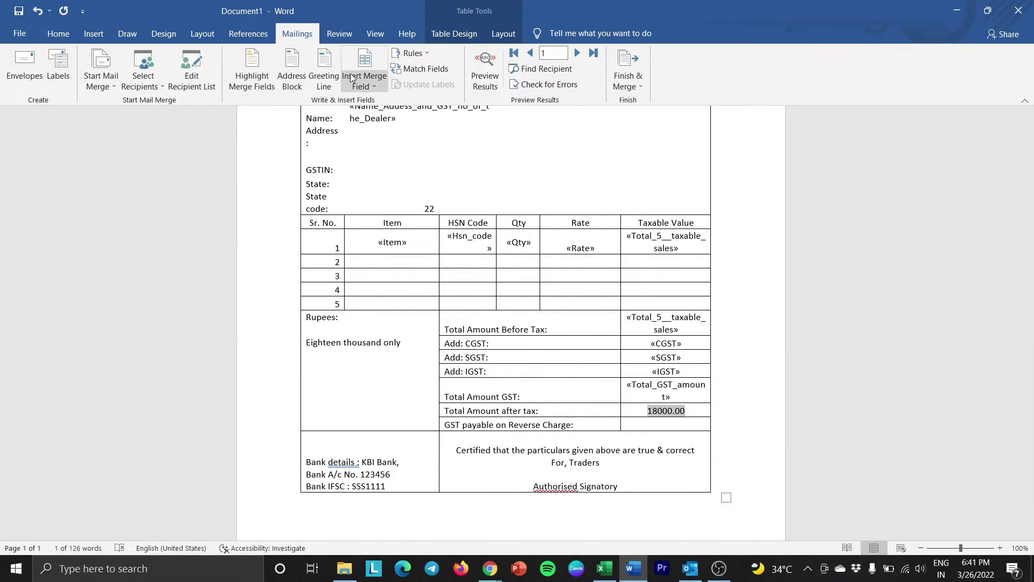
click(397, 391)
Preview the filled invoices for bills 1410 and 1411, then switch to the TRADERS JAN 2022 Excel register
scroll(539, 300, up, 8)
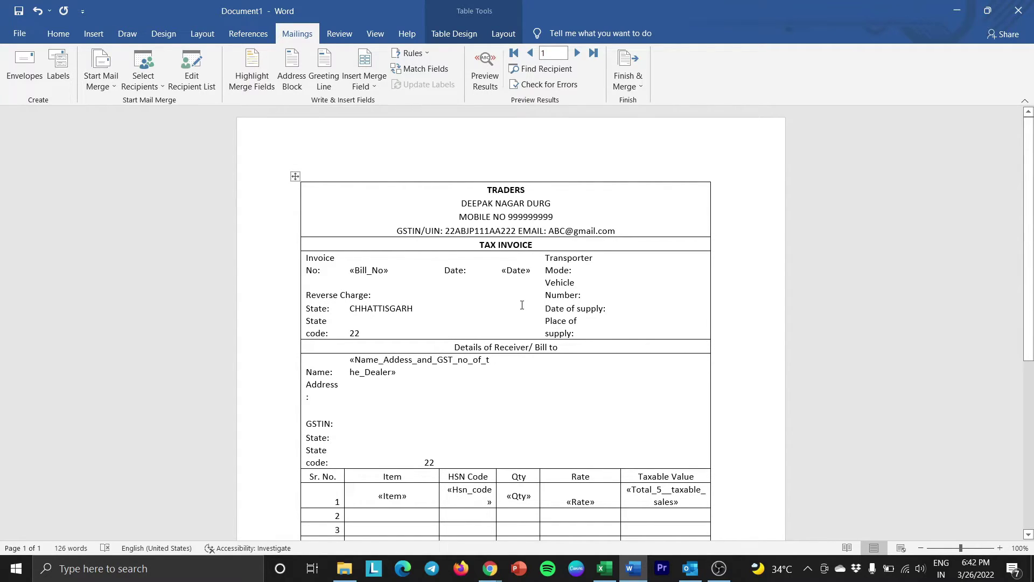
click(486, 81)
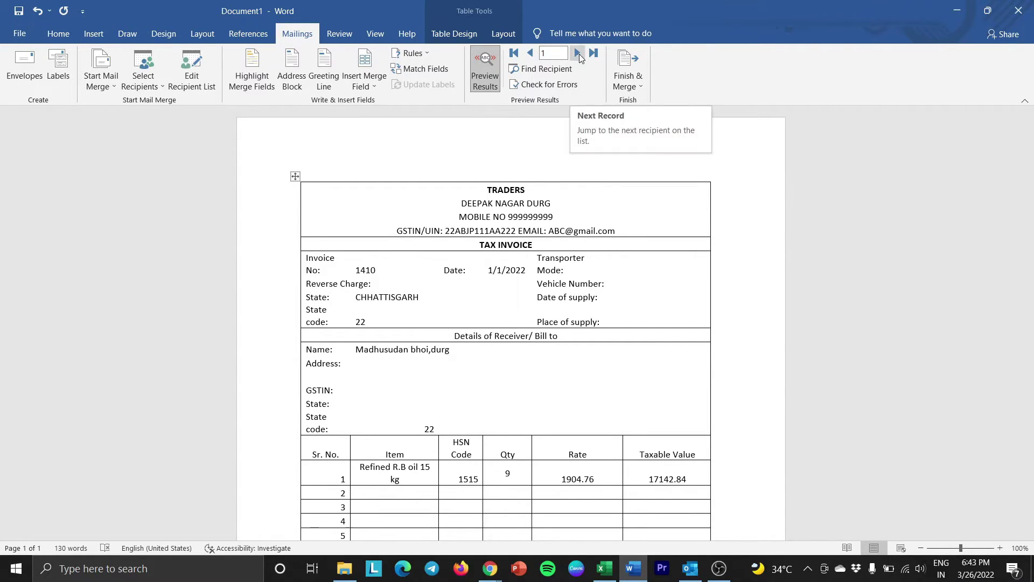
click(578, 53)
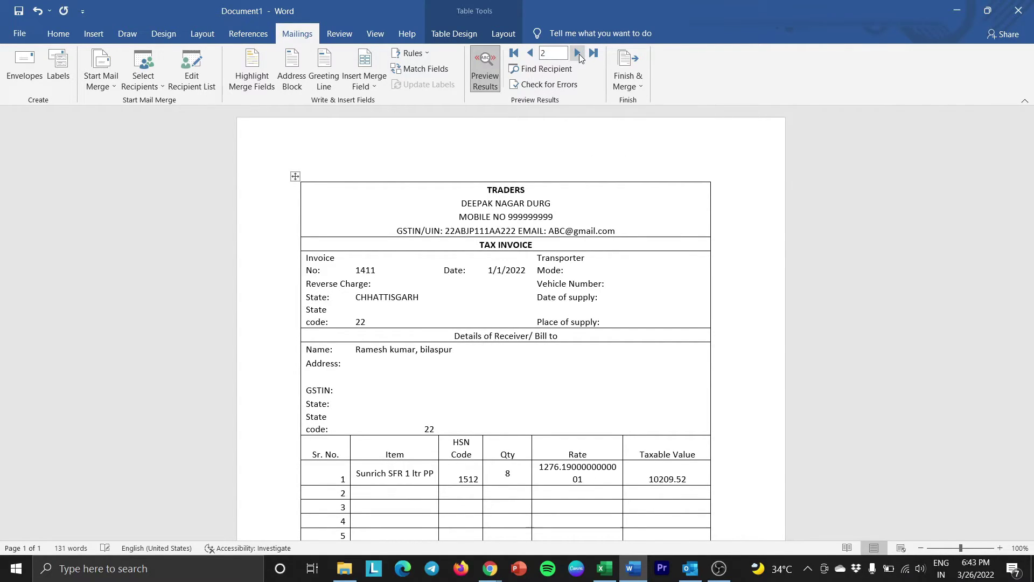
click(578, 53)
click(530, 52)
scroll(607, 362, down, 3)
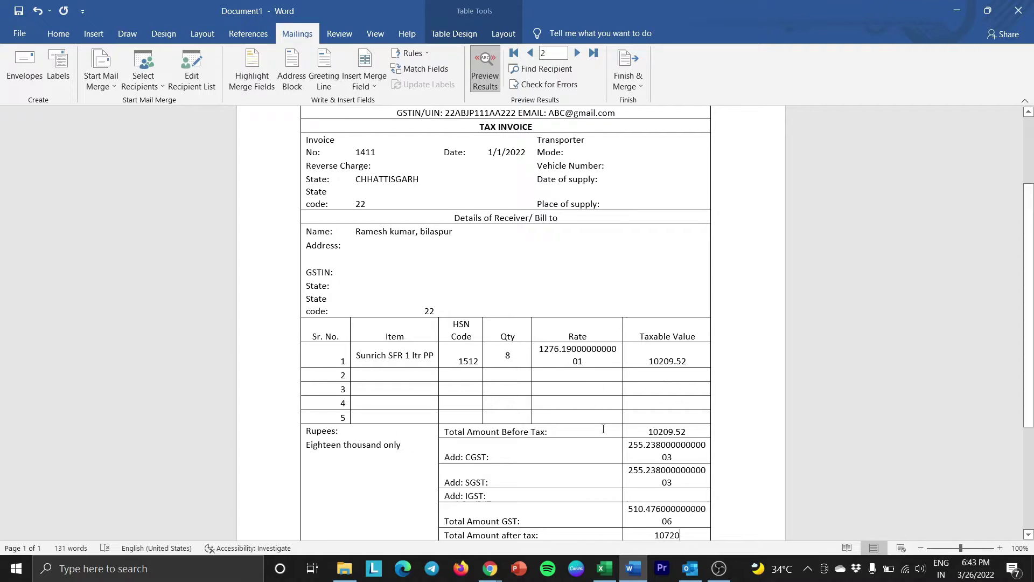
click(604, 569)
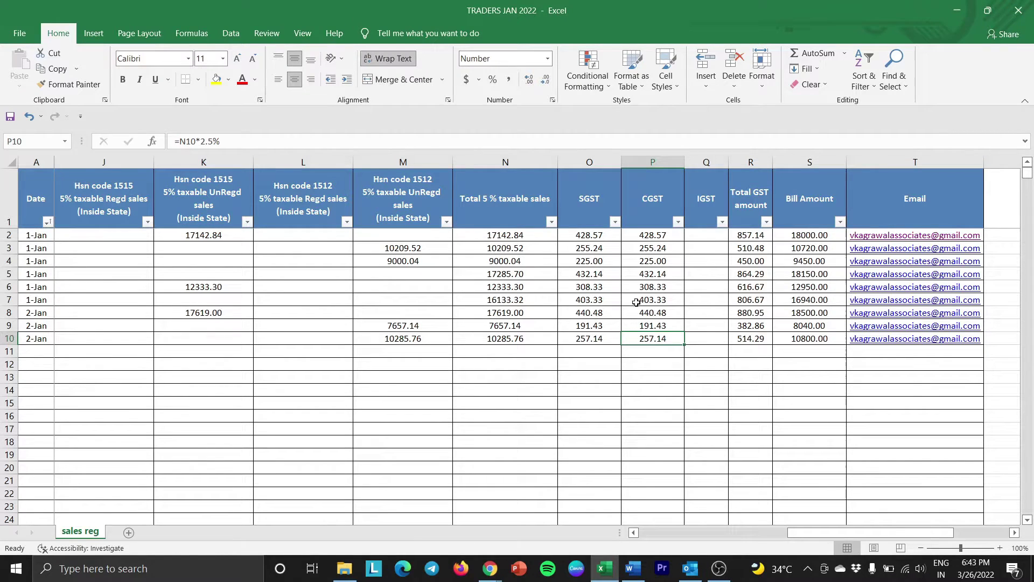
Add the \#,0.00 number format switch to the Rate field's code
click(633, 568)
click(577, 351)
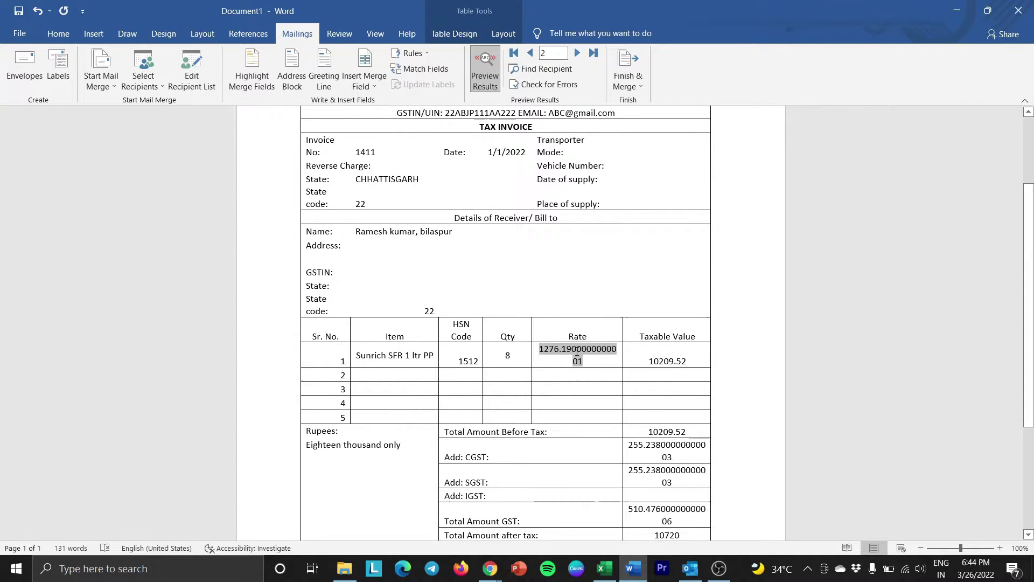
right_click(577, 351)
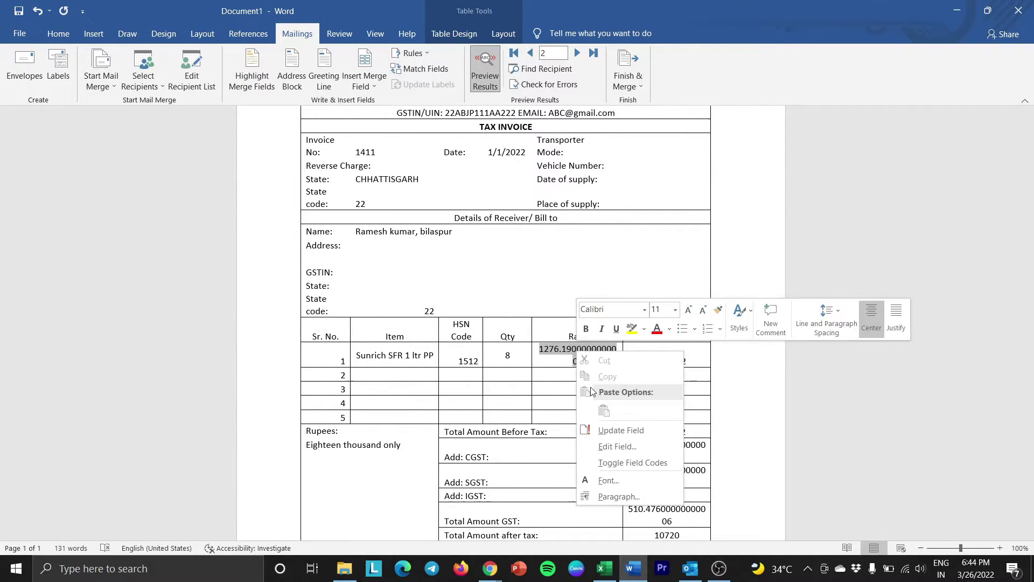
click(615, 463)
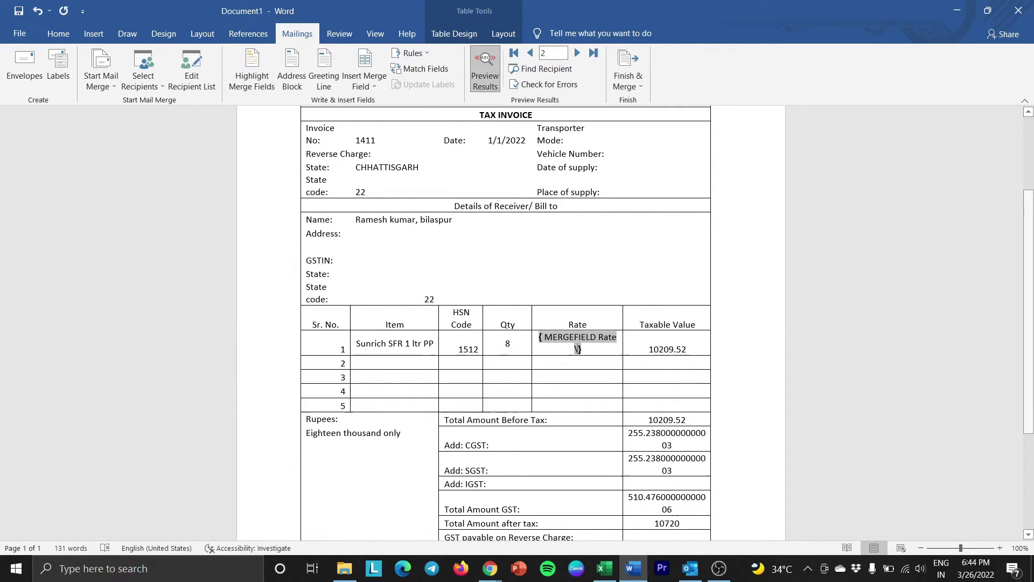
text(\#,)
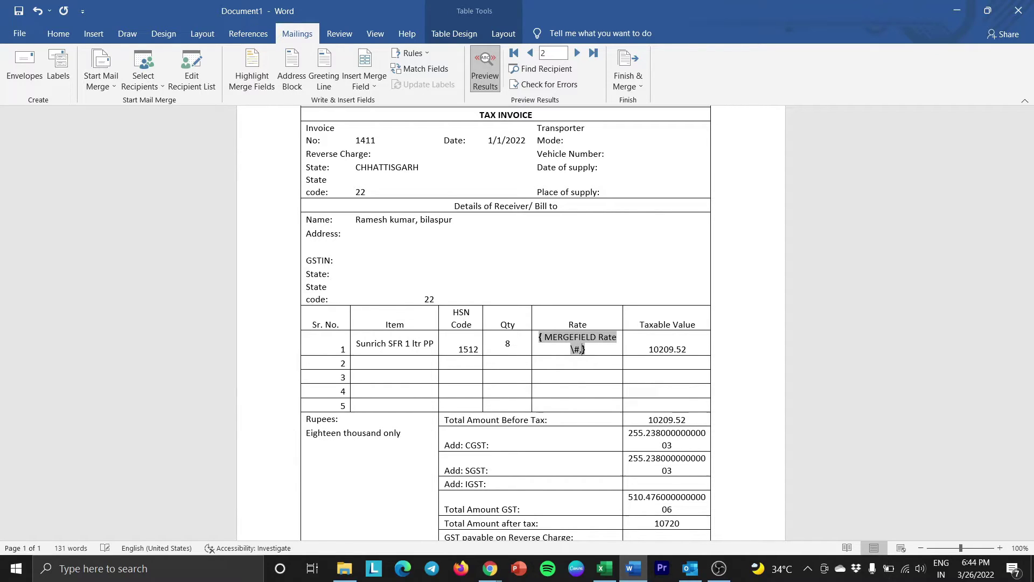
text(0.00)
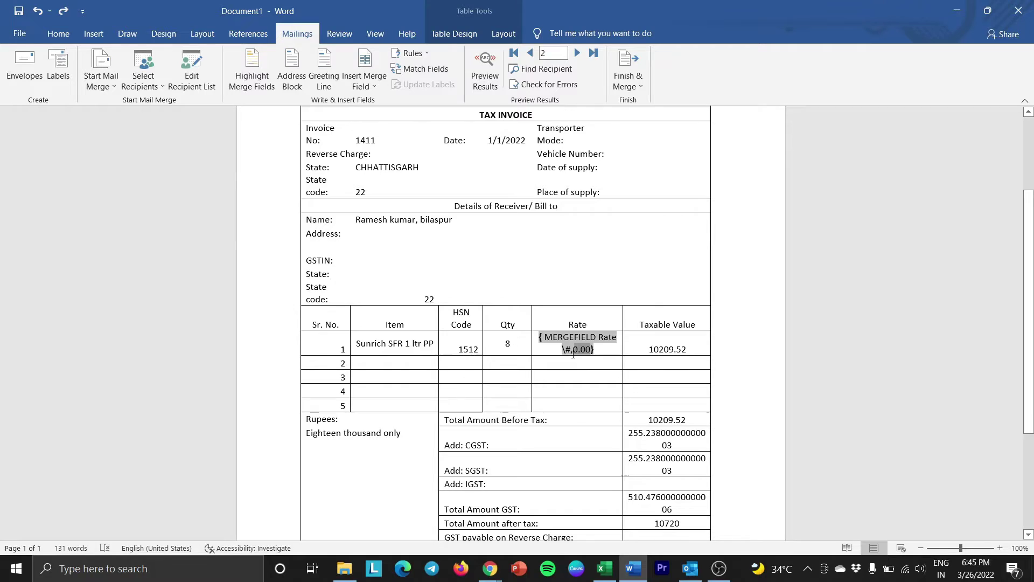
Apply \#,0.00 to the taxable value, CGST, SGST, Total_GST_amount and Bill_Amount field codes
click(671, 349)
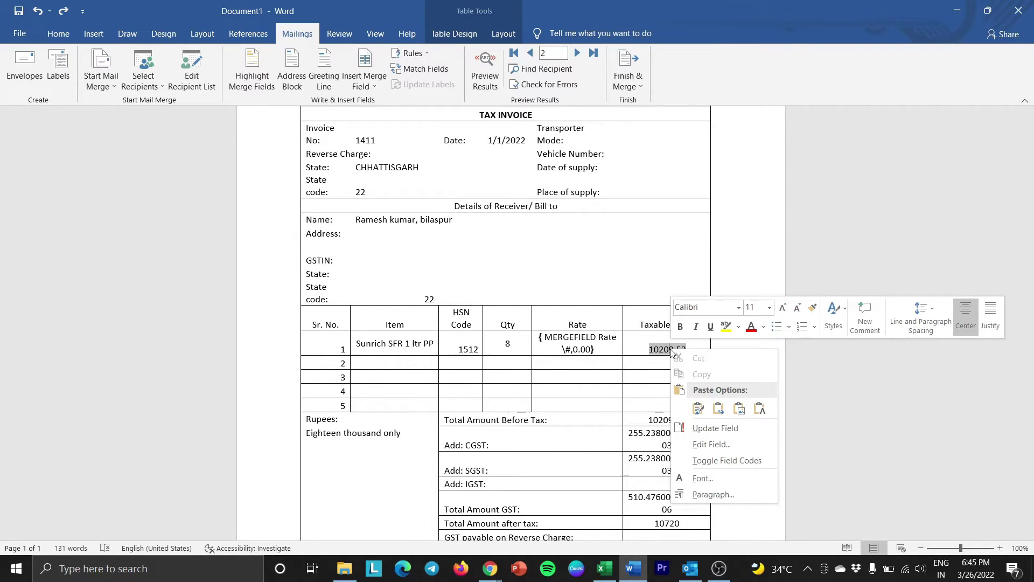
click(714, 459)
right_click(678, 424)
click(704, 326)
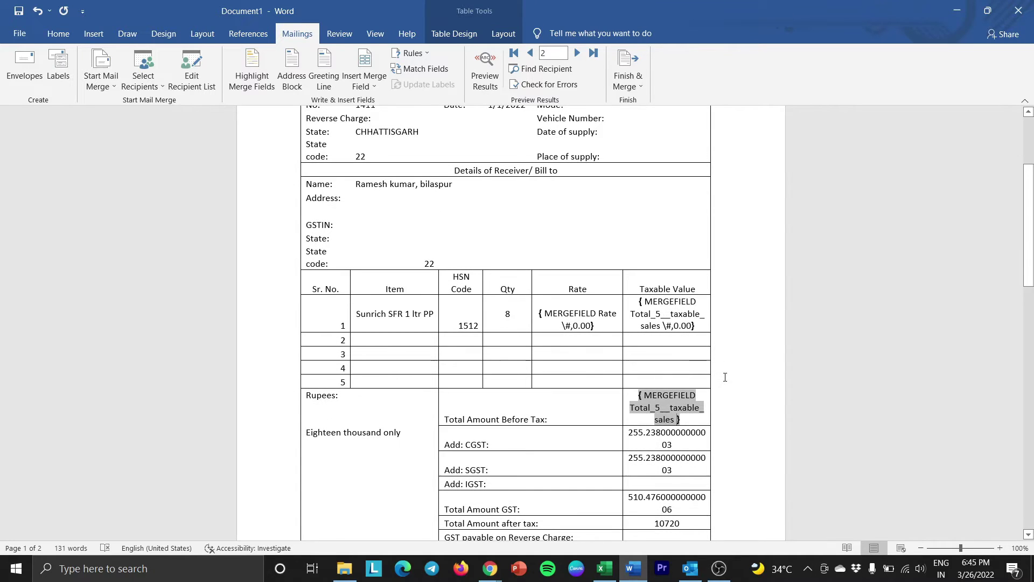
right_click(664, 438)
click(747, 386)
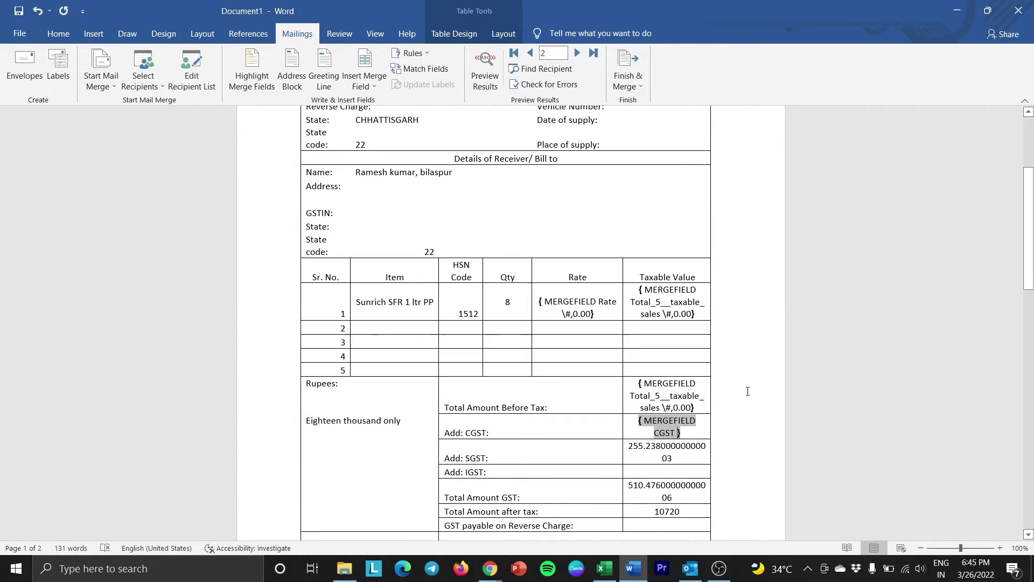
right_click(666, 442)
click(723, 408)
right_click(679, 478)
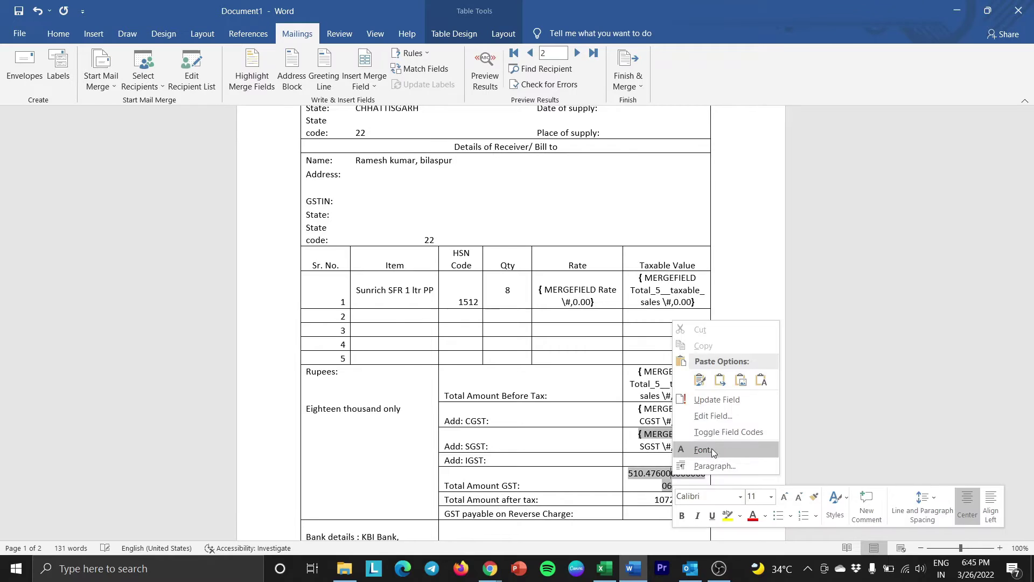
click(719, 446)
right_click(669, 485)
click(717, 447)
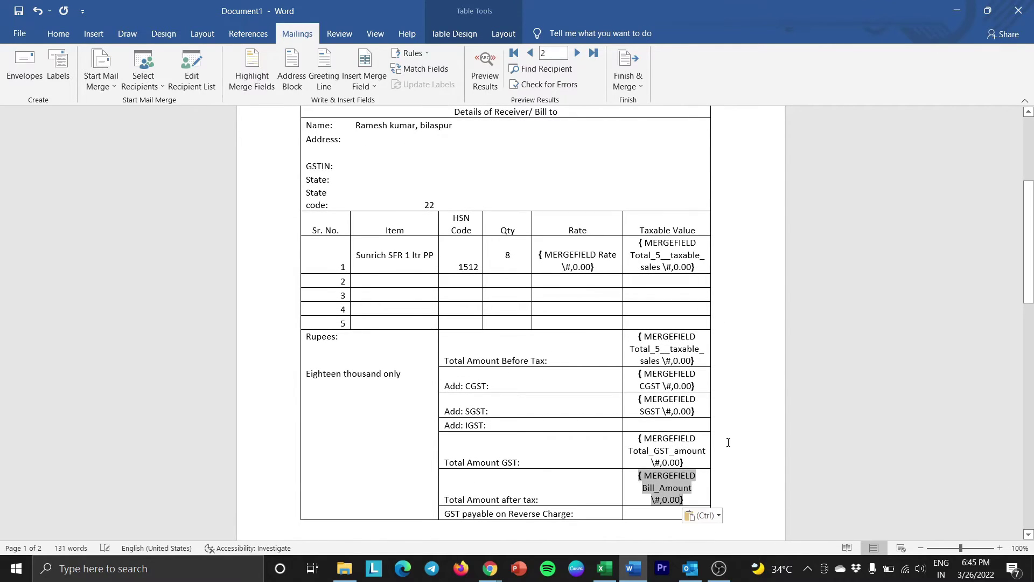
Check the two-decimal preview (1,276.19), then choose Finish & Merge > Edit Individual Documents with All records
click(485, 69)
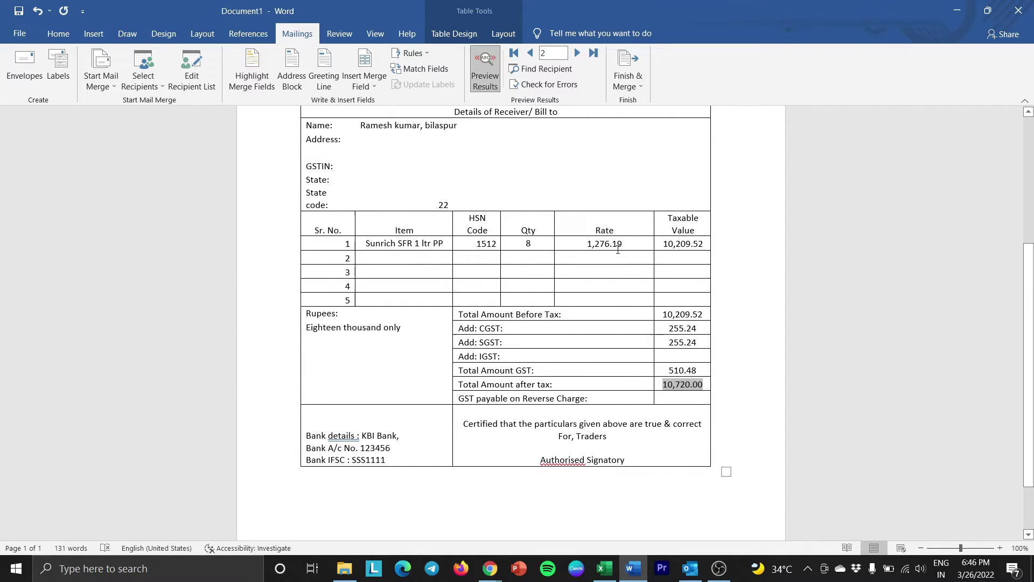
scroll(714, 297, up, 4)
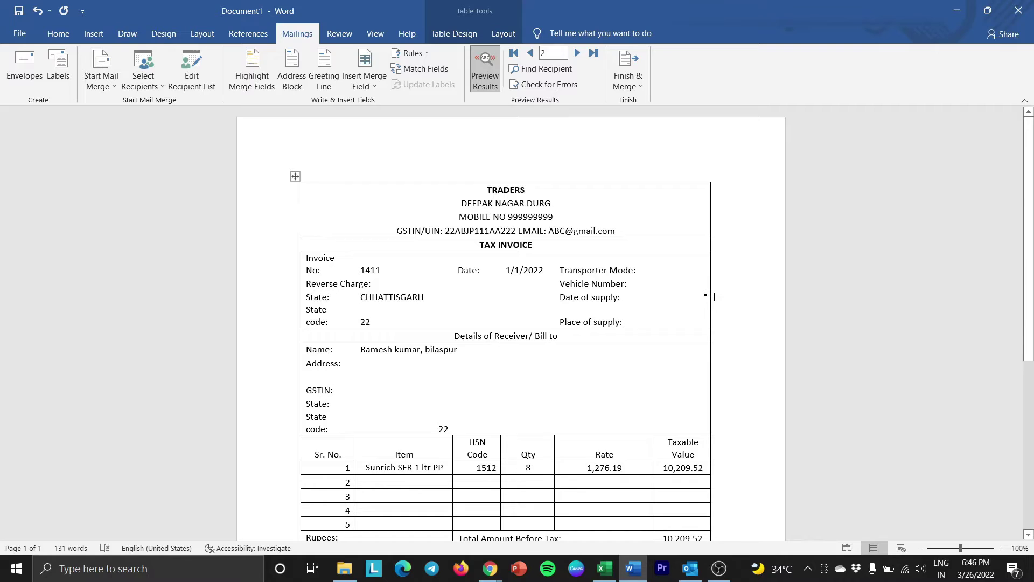
click(634, 86)
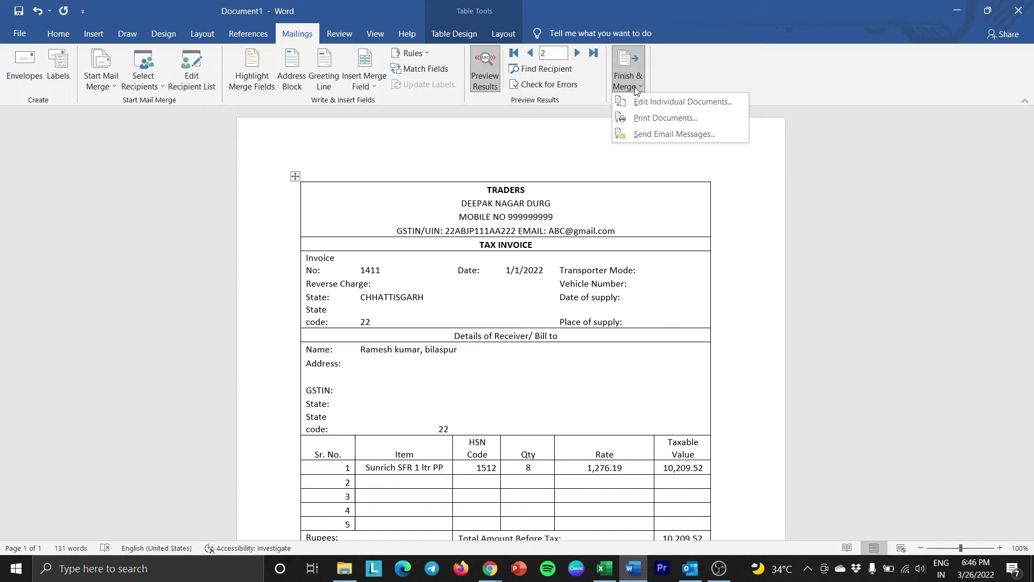
click(638, 86)
click(639, 83)
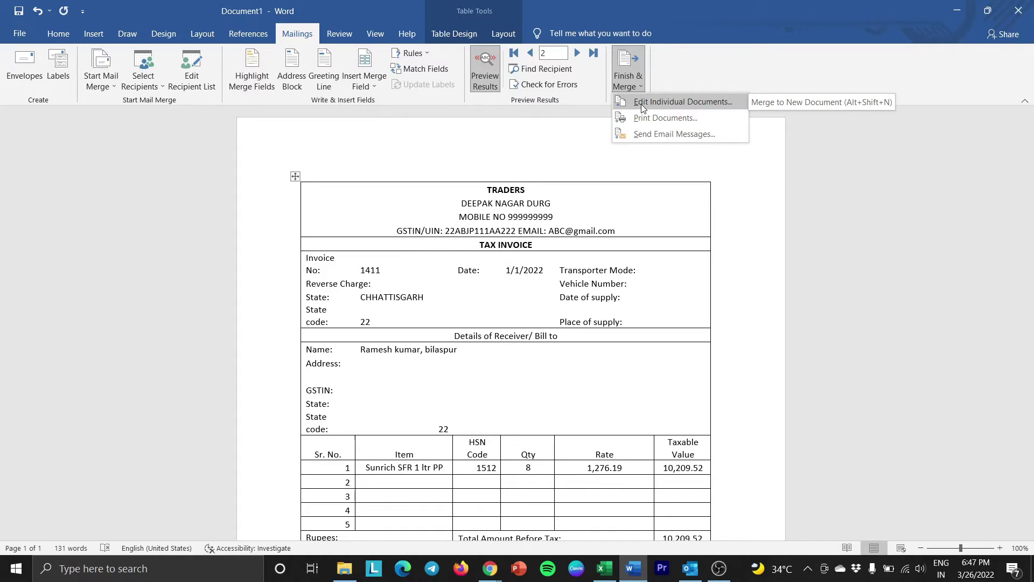
click(643, 105)
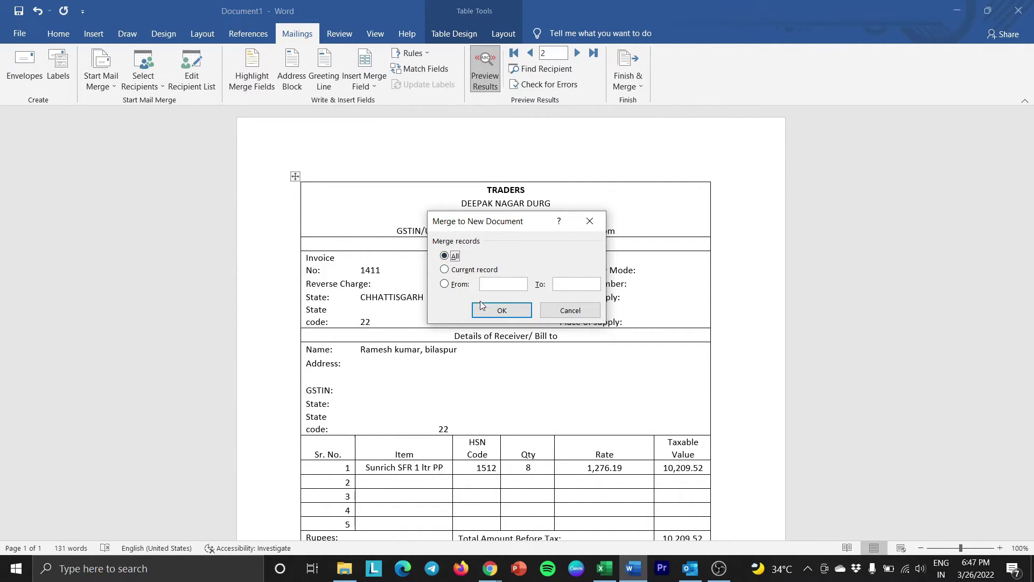
Merge all records into Letters1 and scroll through the ten invoices, starting with bills 1410 and 1411
click(501, 310)
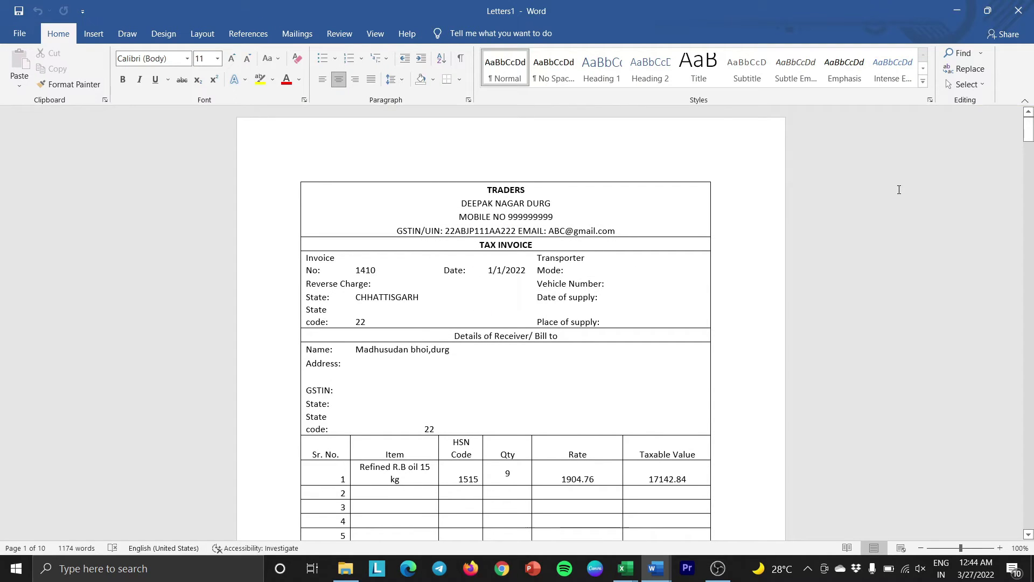
click(899, 190)
key(Down)
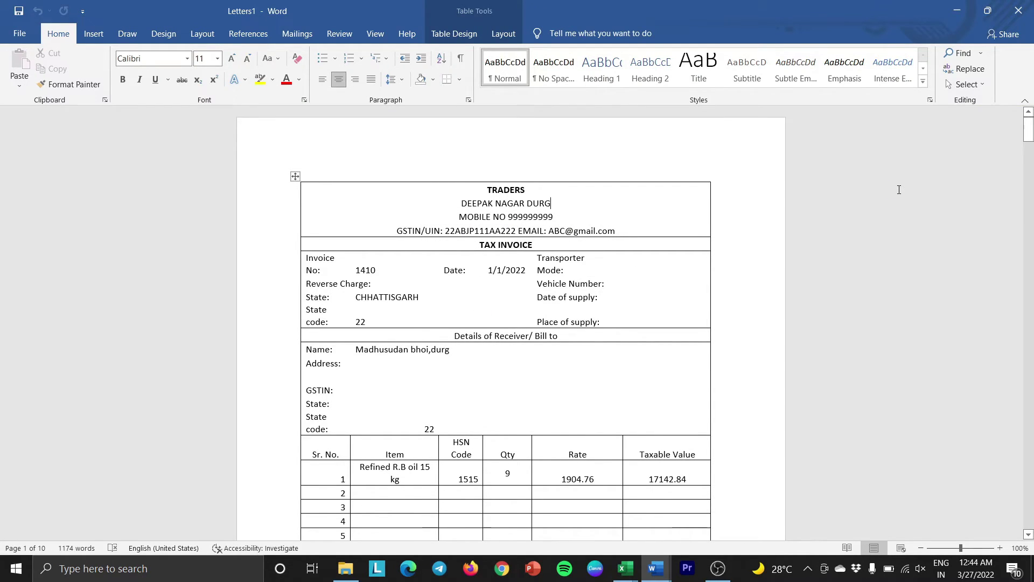
scroll(899, 190, down, 15)
click(899, 190)
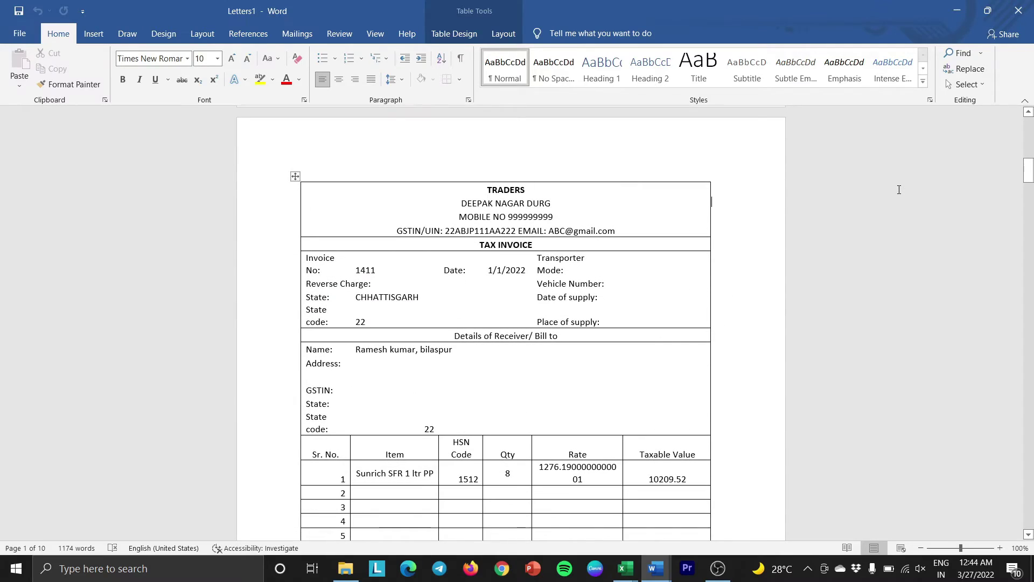
scroll(899, 190, down, 20)
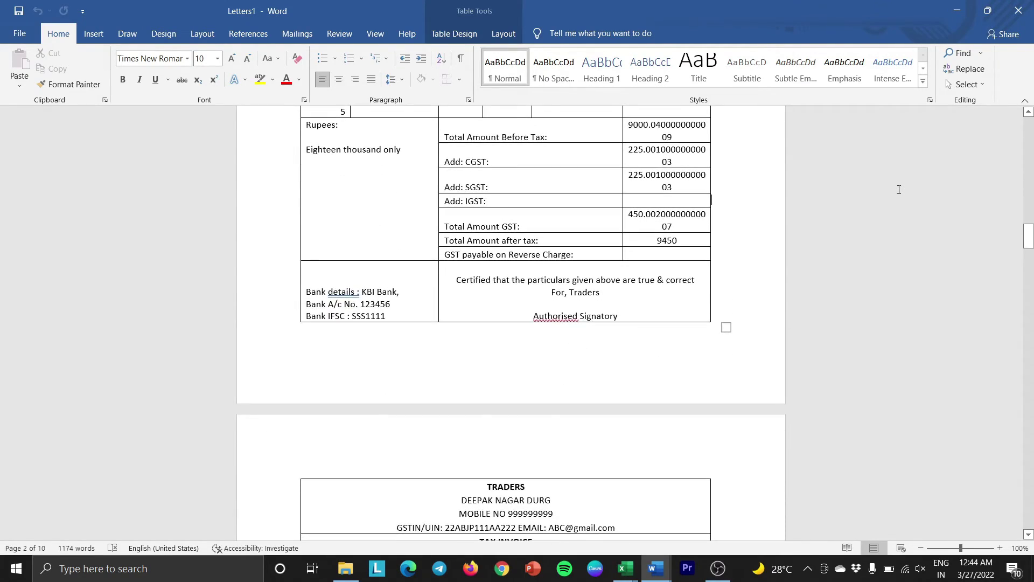
scroll(899, 190, down, 20)
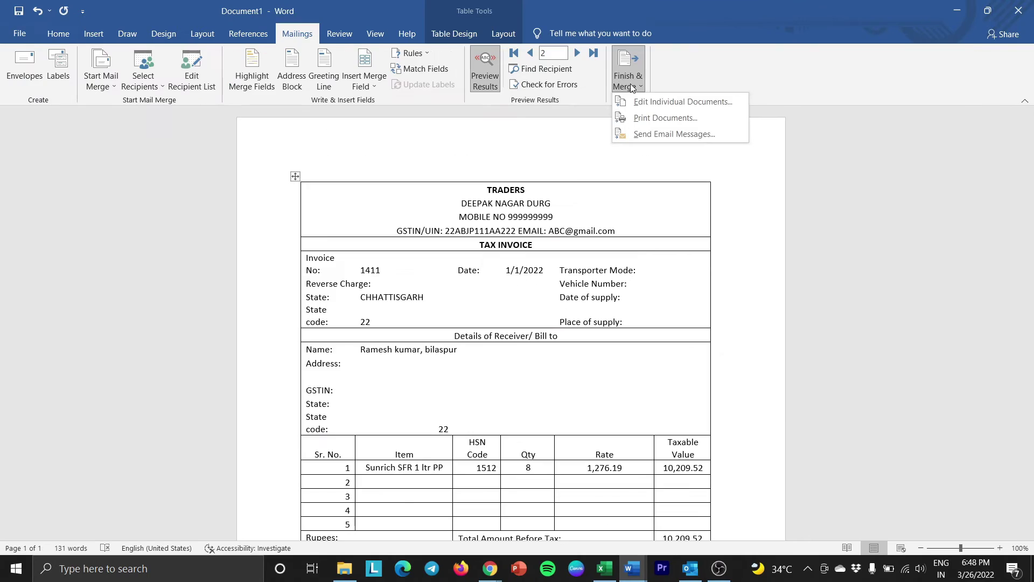
click(667, 121)
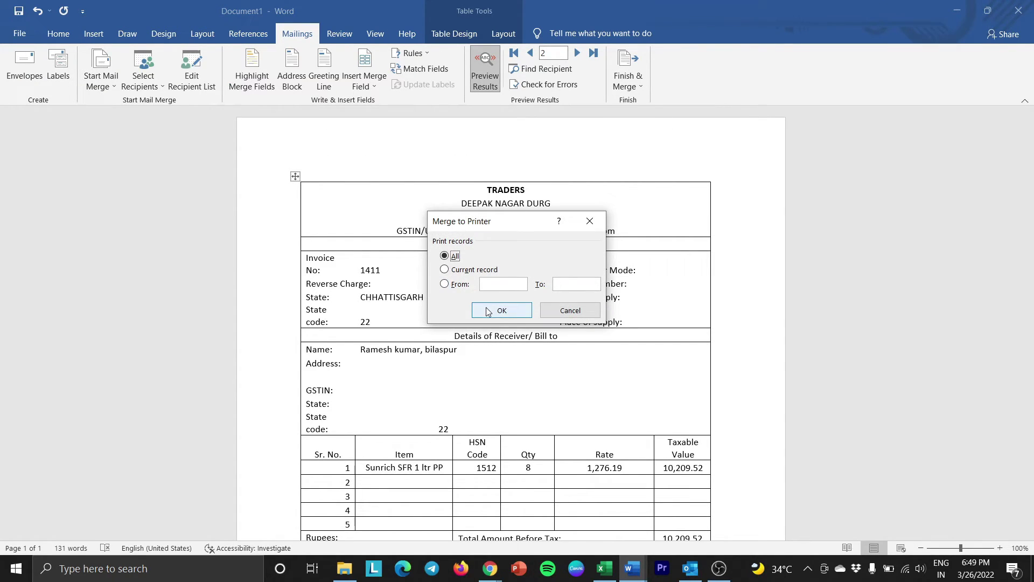
click(488, 311)
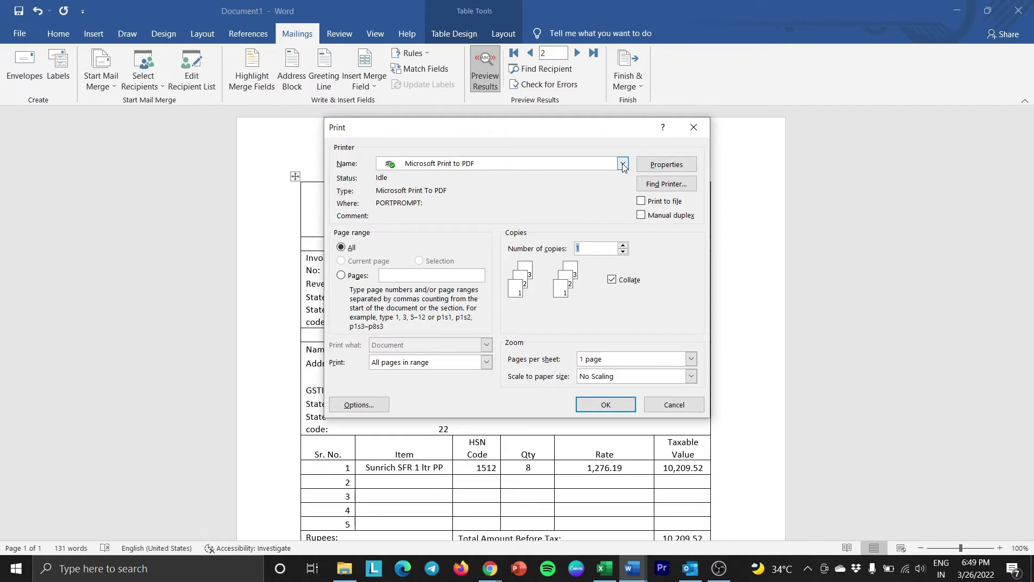
click(623, 164)
click(623, 164)
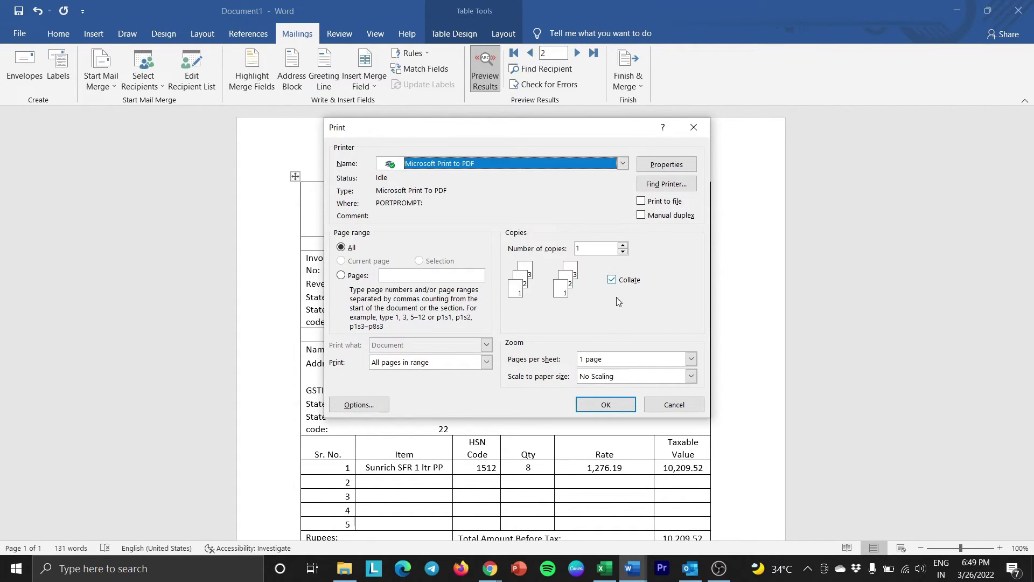
click(647, 404)
click(627, 81)
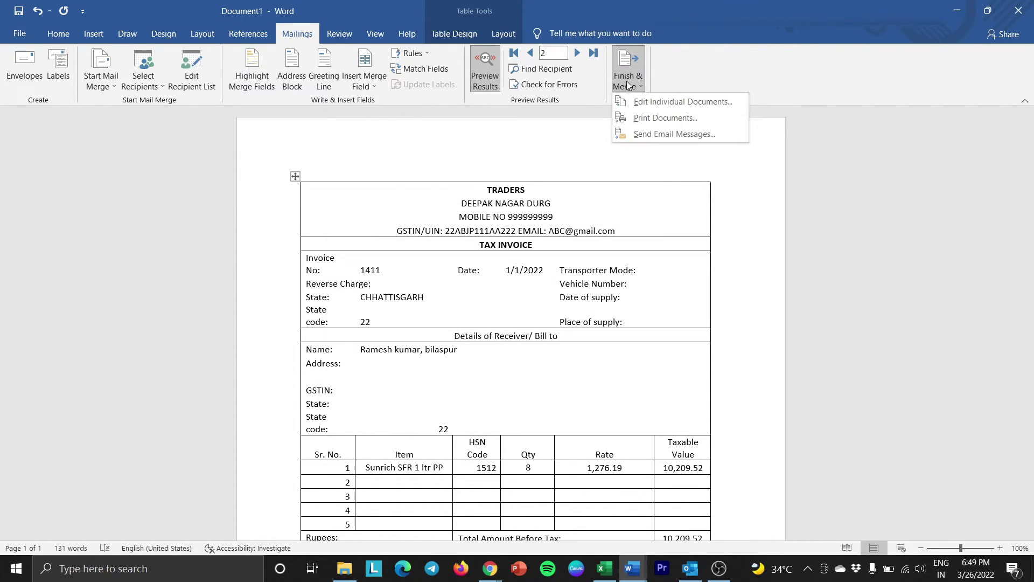
click(177, 136)
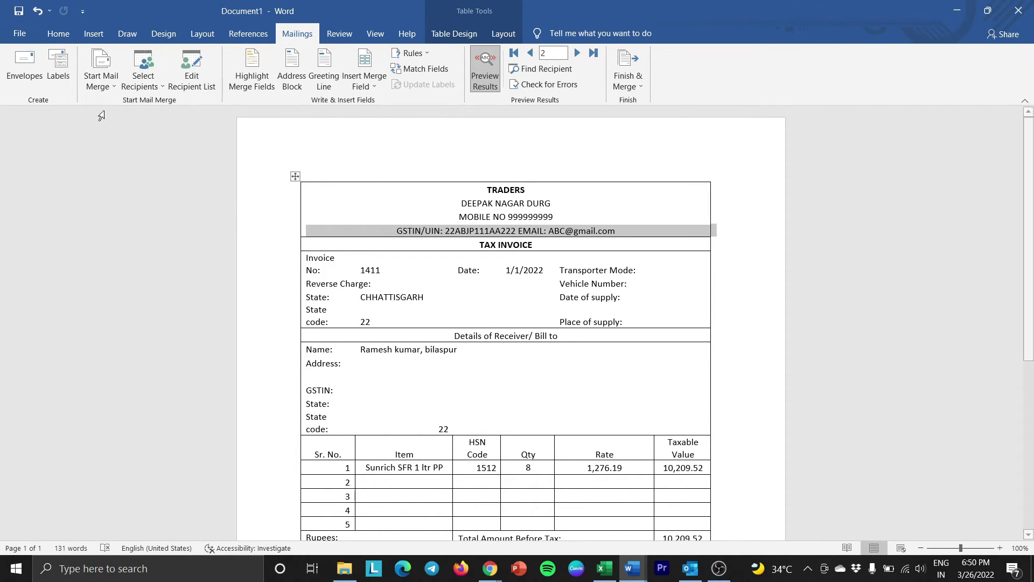
Start a PDF of the merged invoices via File > Export > Create PDF/XPS Document
click(20, 33)
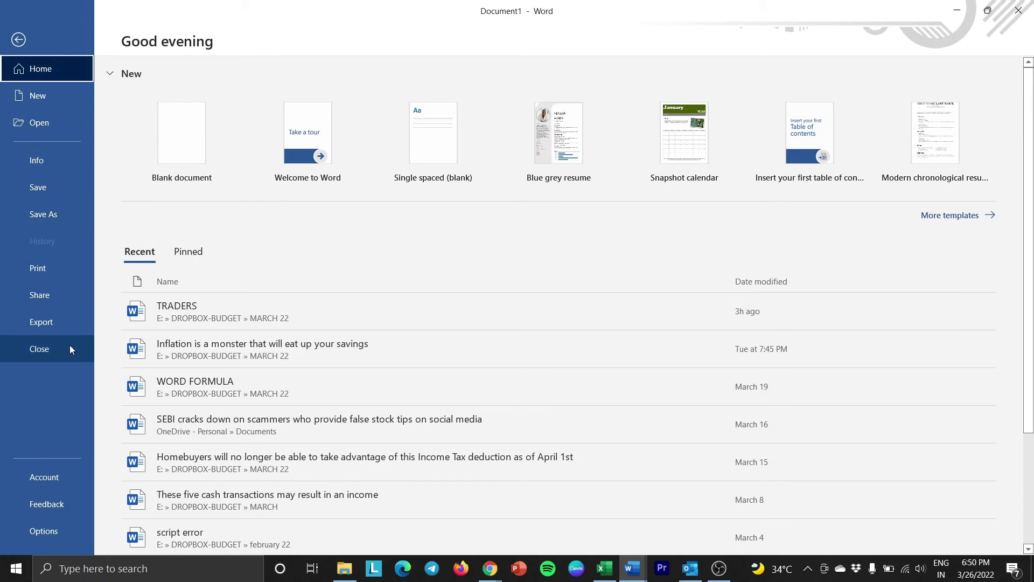
click(66, 326)
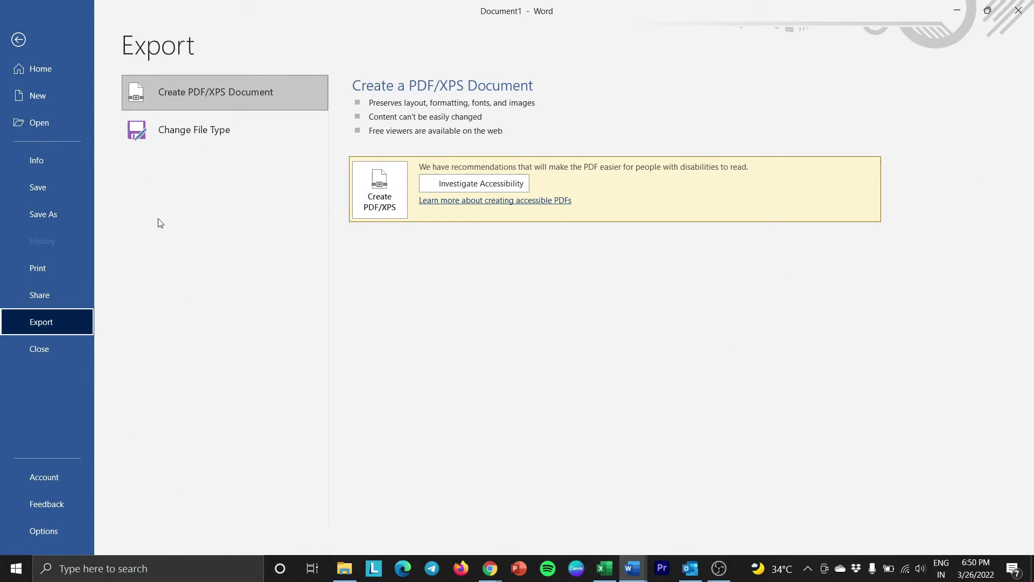
click(217, 96)
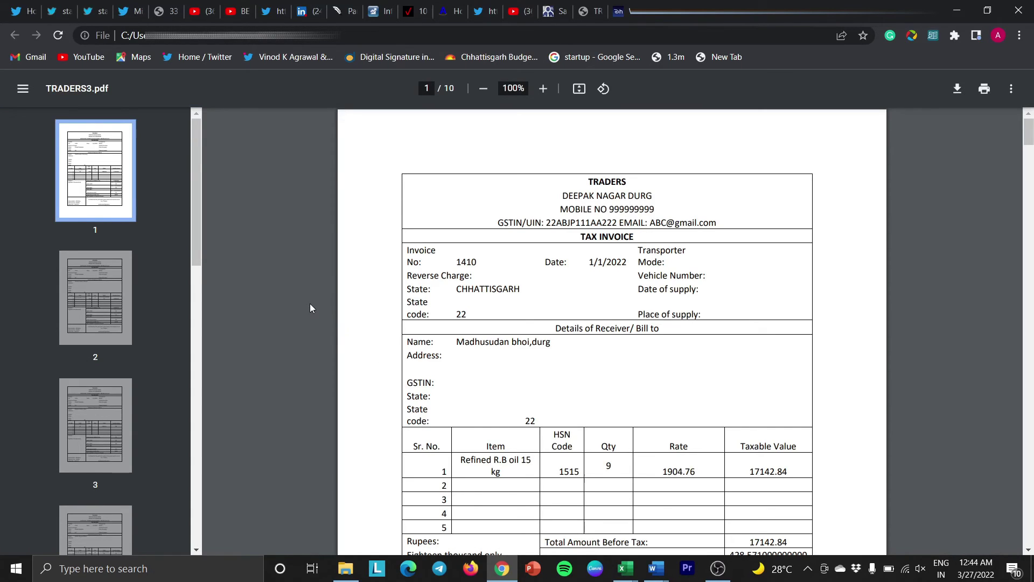
scroll(310, 304, down, 1)
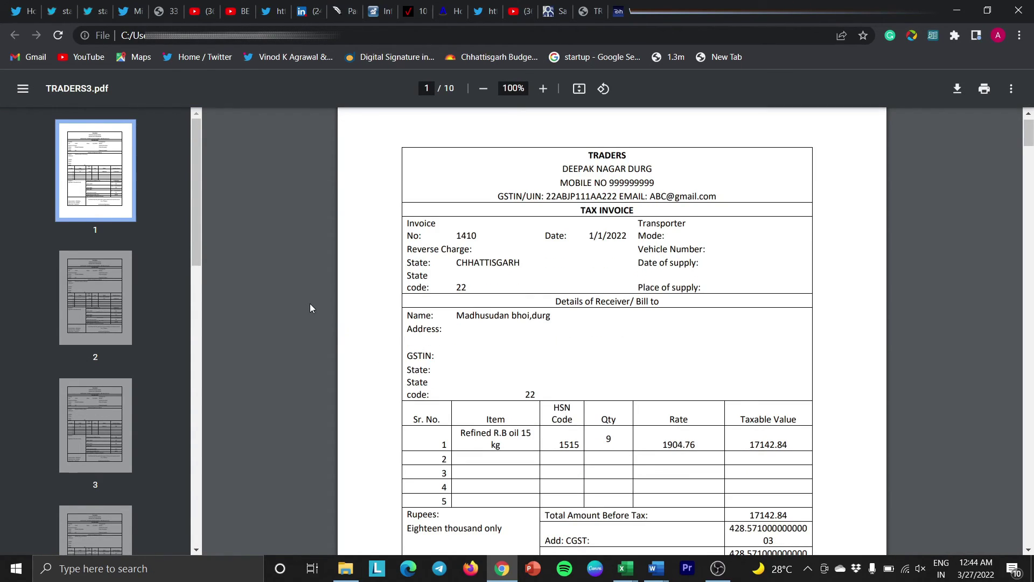
scroll(310, 308, down, 14)
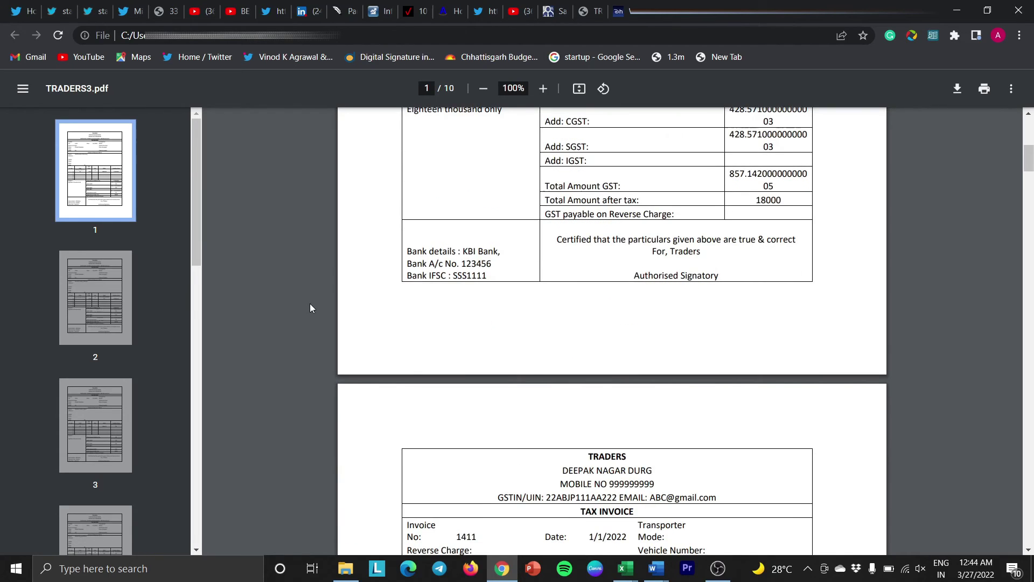
scroll(310, 308, down, 18)
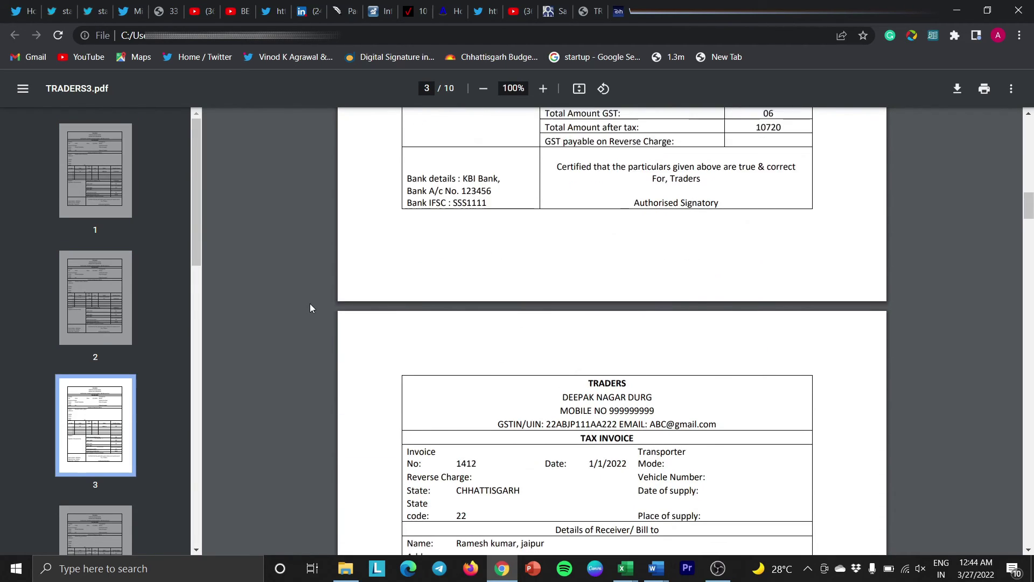
scroll(310, 305, down, 5)
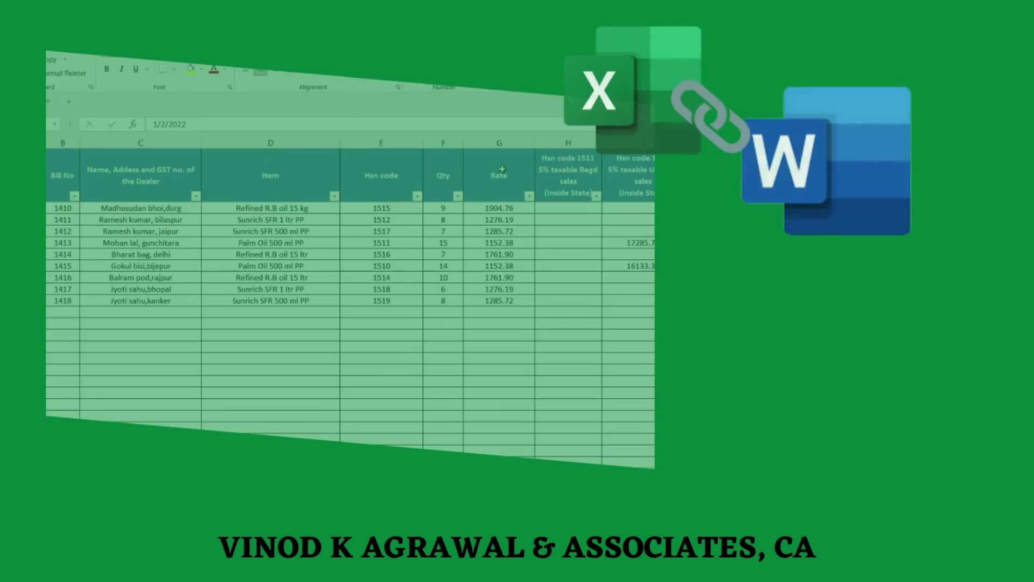